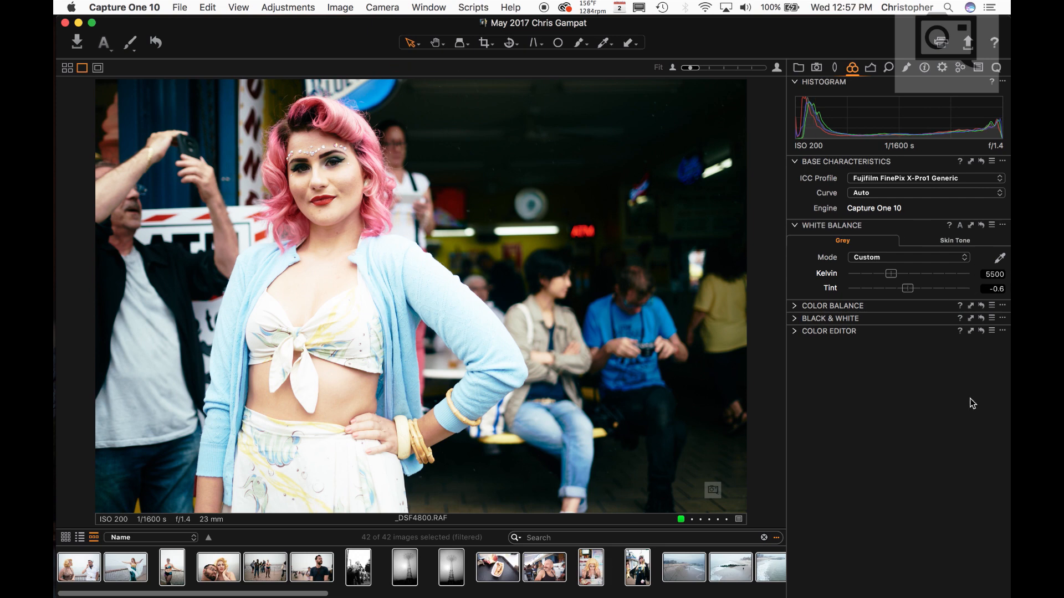
Step: Browse back through the green-tagged Mermaid Day Parade photos, from the pink-haired portrait to the pier and sea shots
key("Left")
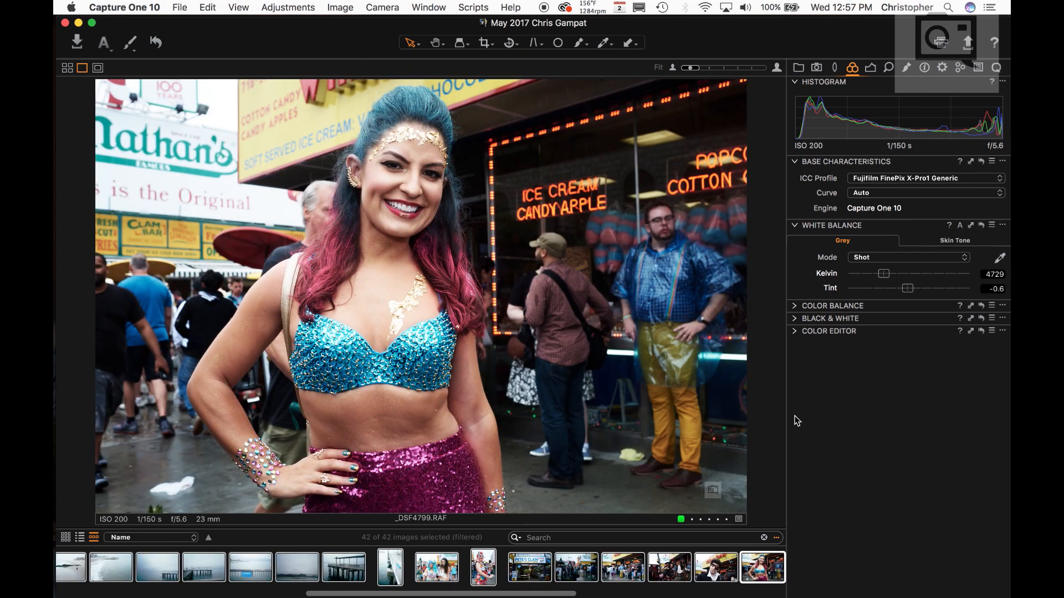
key("Left")
key("Left")
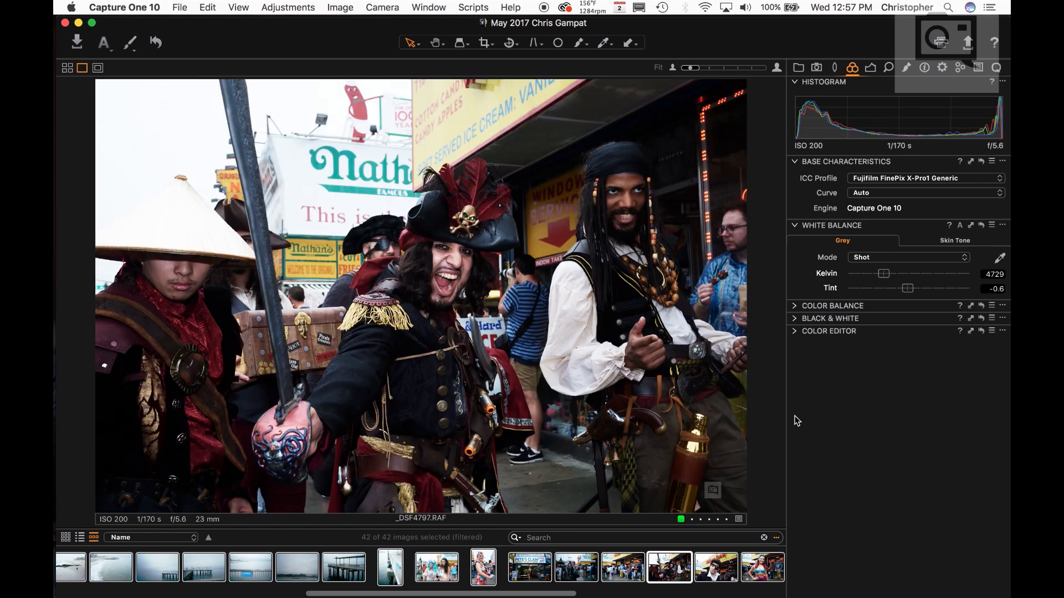
key("Left")
key("Left")
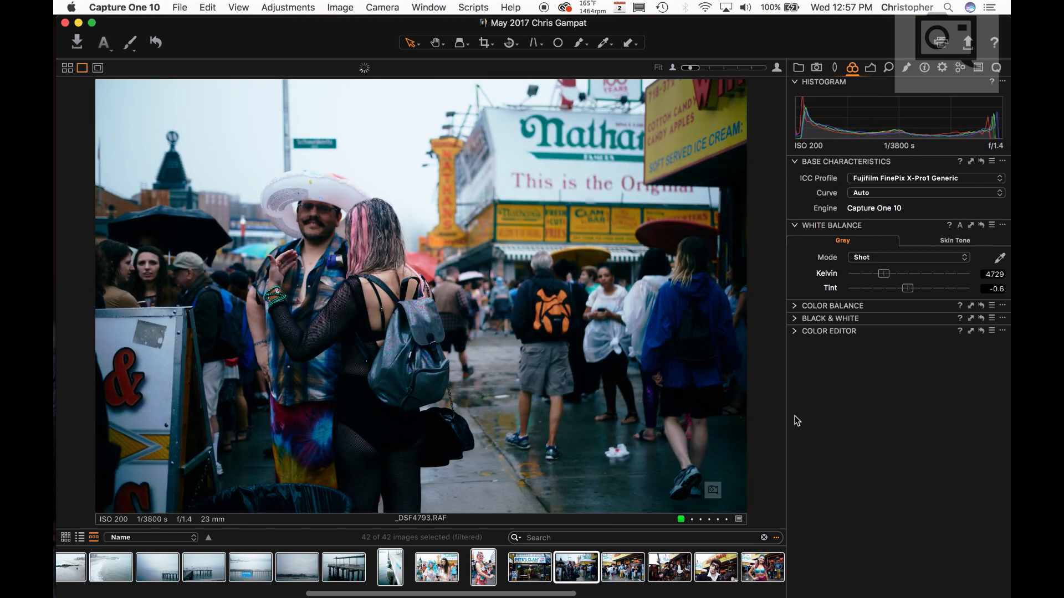
key("Left")
key("Left")
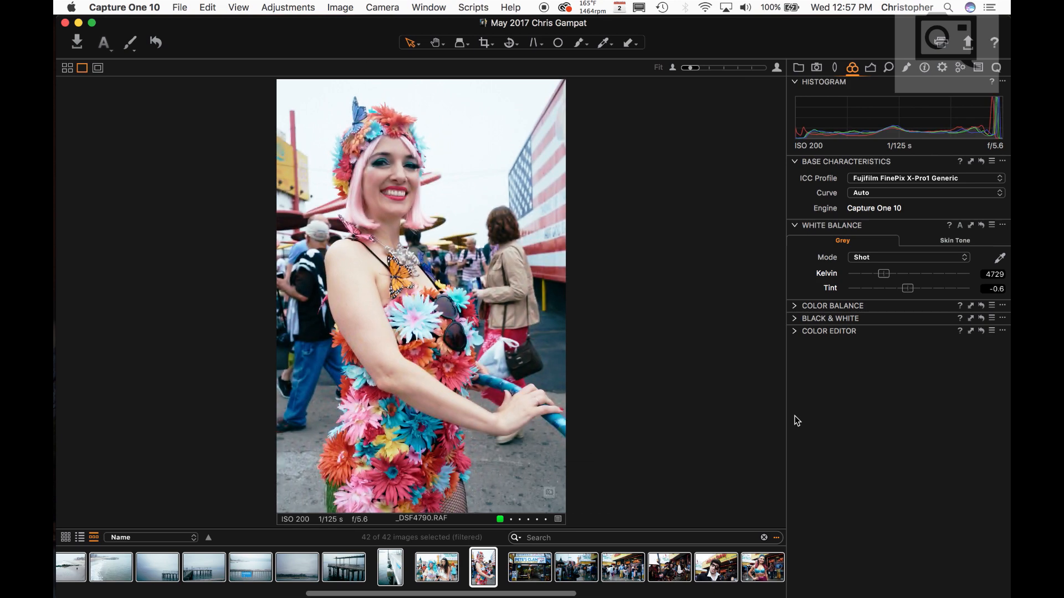
key("Left")
key("Left")
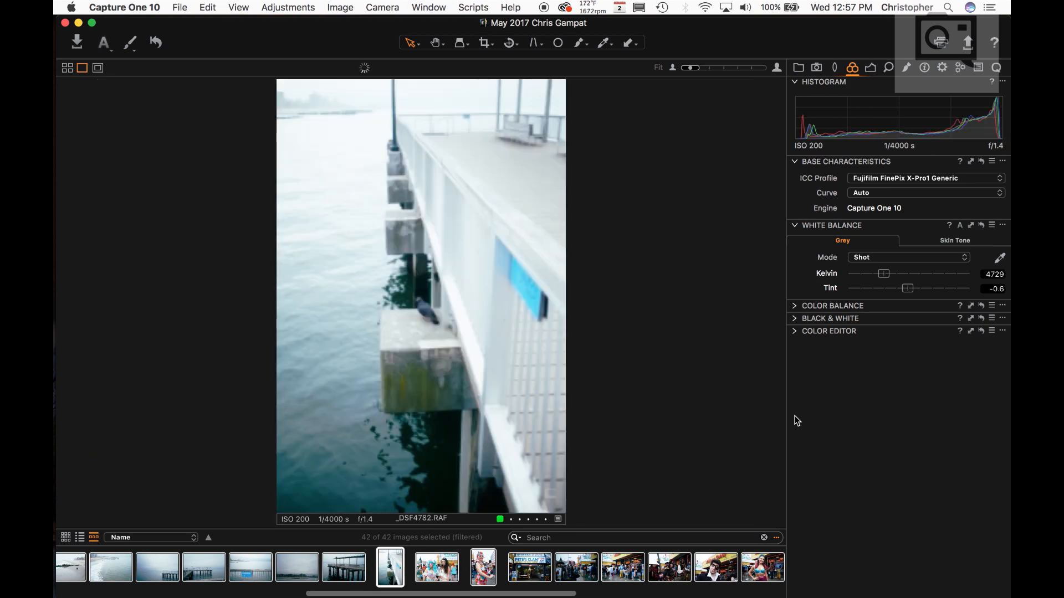
key("Left")
key("Left")
key("Left")
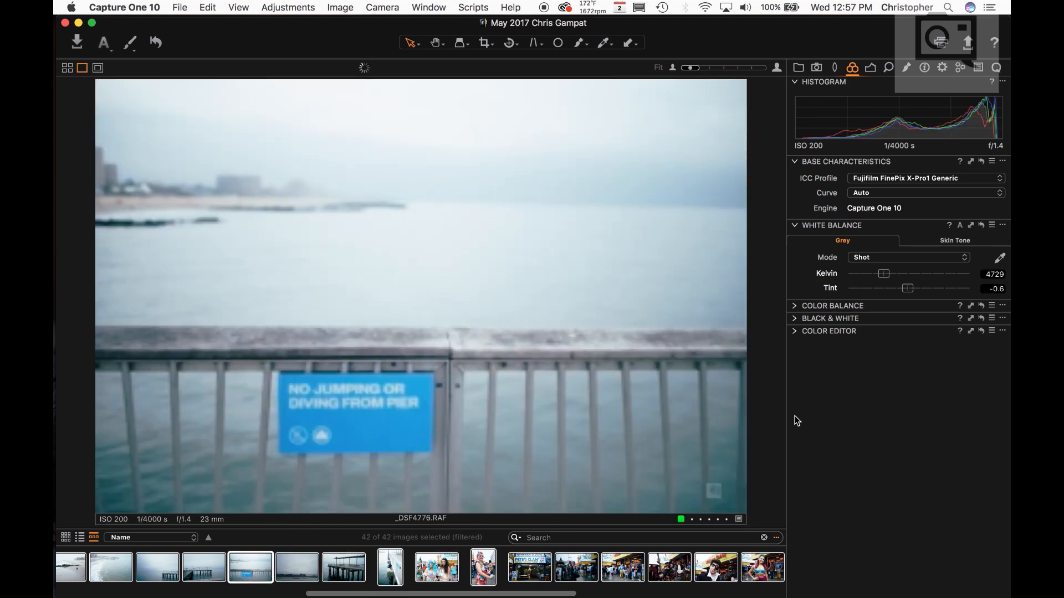
key("Left")
key("Left")
Step: Browse forward through the parade photos to return to the pink-haired portrait _DSF4800.RAF
key("Right")
key("Right")
key("Right")
key("Right")
key("Right")
key("Right")
key("Right")
key("Right")
key("Right")
key("Right")
key("Right")
key("Right")
key("Right")
key("Right")
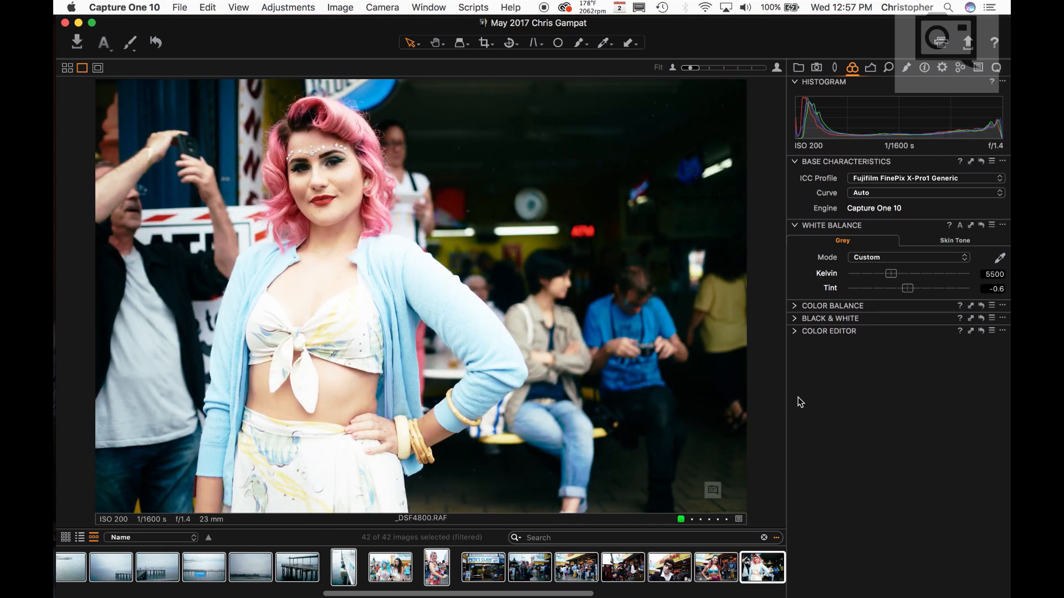
Step: Show the library folders, collapse June 2017 and expand the July 2017 folder on the LaCie drive
left_click(799, 67)
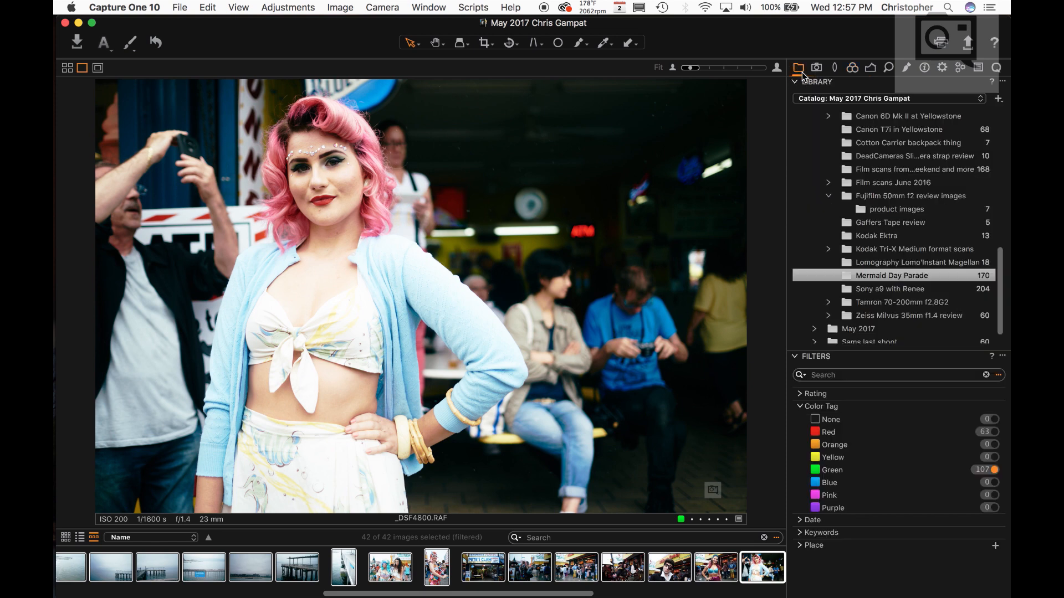
scroll(846, 198, "up", 5)
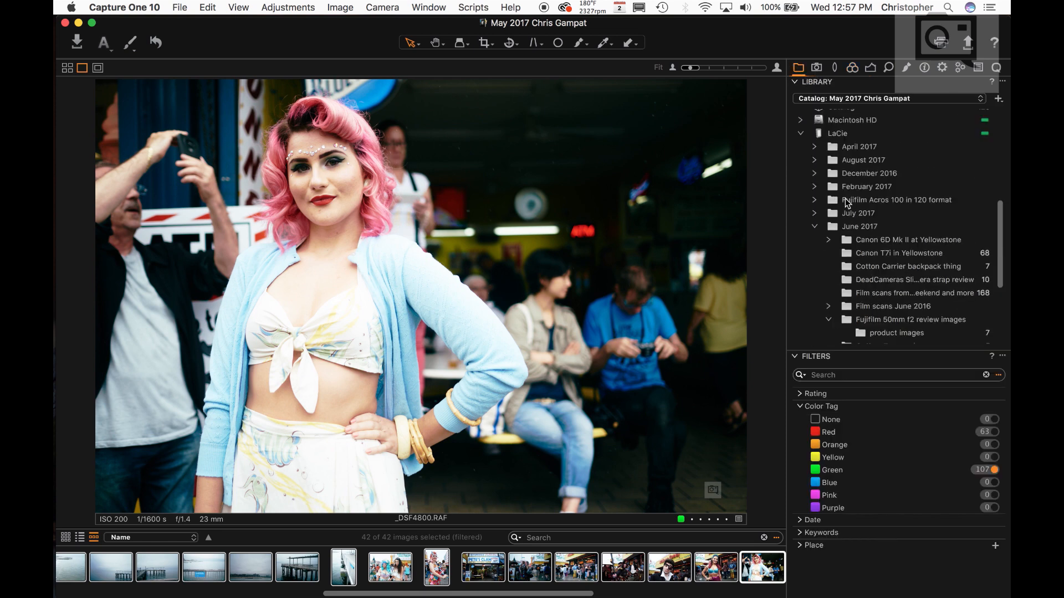
left_click(814, 228)
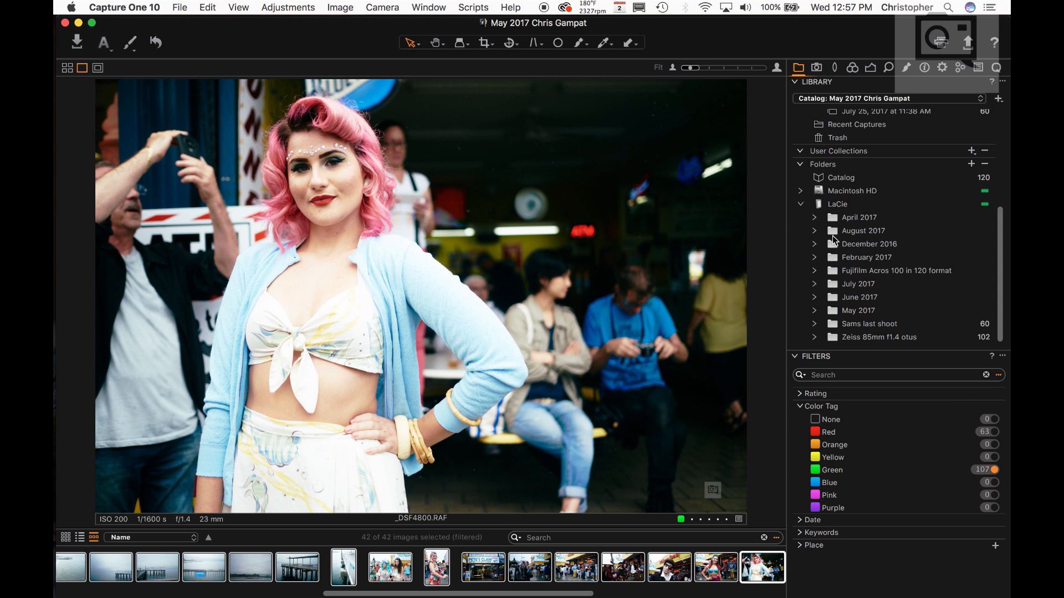
left_click(815, 283)
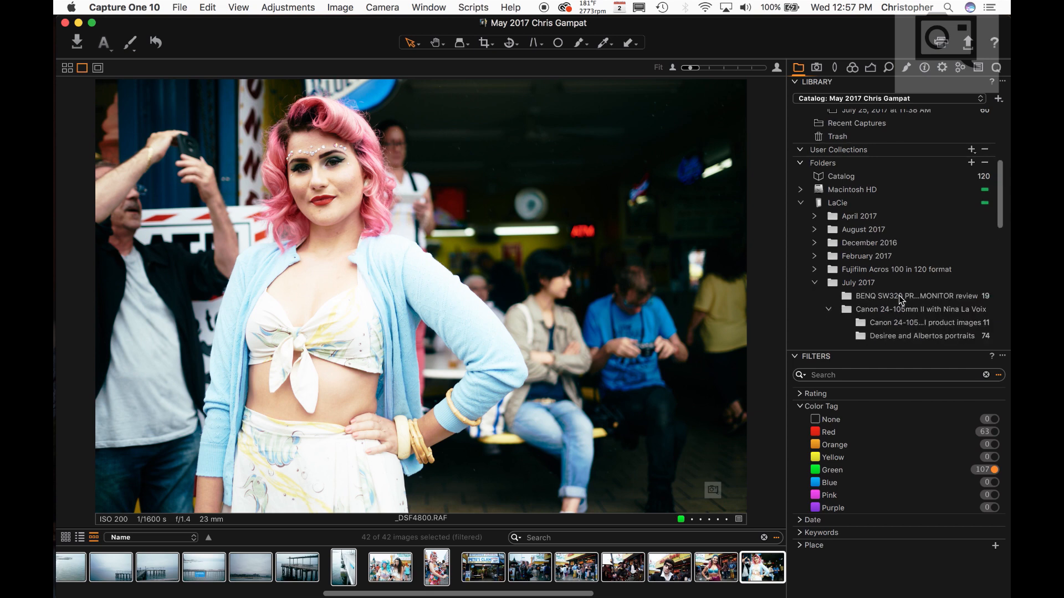
Step: Collapse the Canon 24-105mm II and Fujifilm X500 folders, and open "Other stuff and photo walk" inside the Nikon 28mm f1.4 folder
scroll(899, 295, "down", 3)
left_click(829, 210)
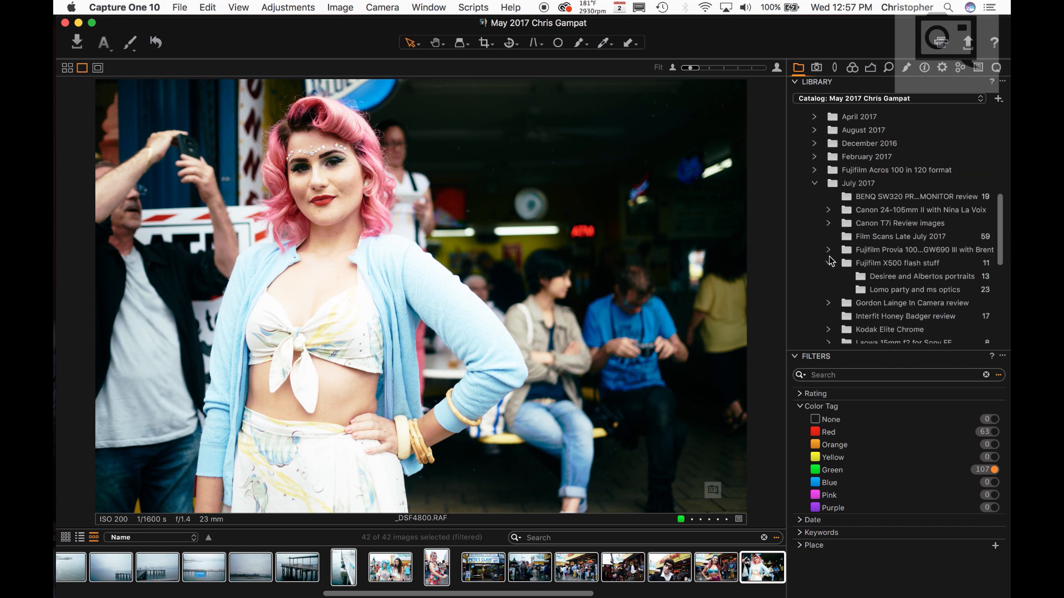
left_click(829, 263)
scroll(882, 290, "down", 5)
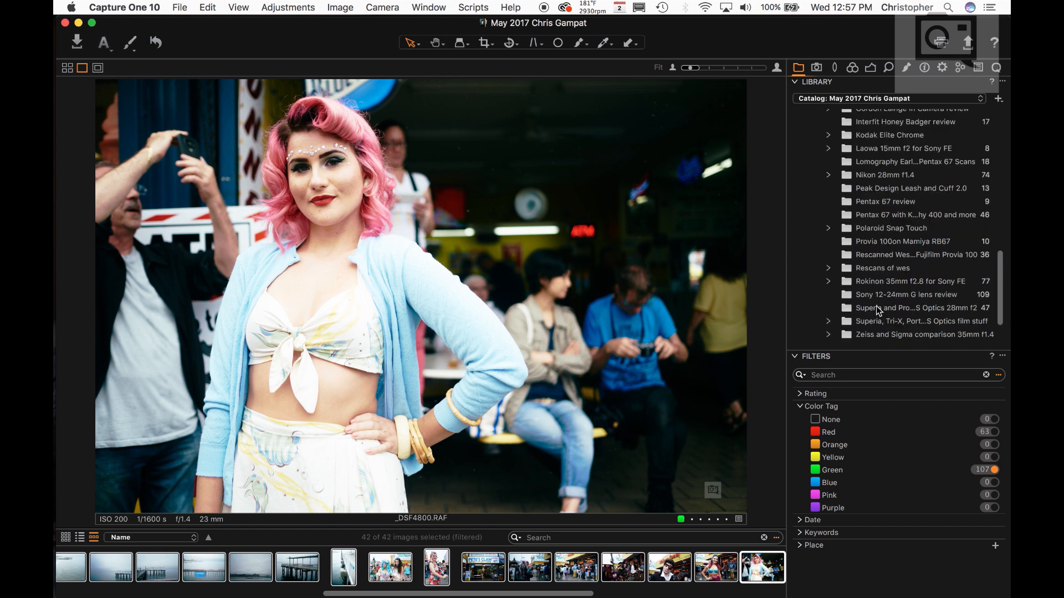
scroll(876, 307, "down", 2)
scroll(874, 304, "up", 2)
left_click(829, 173)
left_click(877, 187)
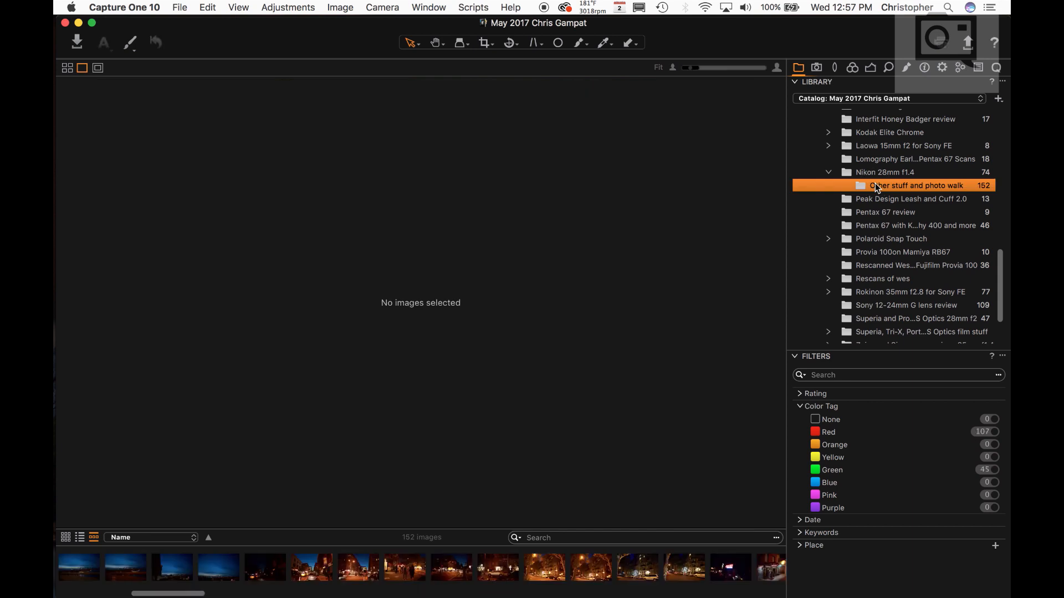
Step: Look through the photo walk thumbnails and display the portrait of the man with crossed arms, _DSC0114.NEF
scroll(508, 559, "left", 3)
scroll(543, 568, "right", 10)
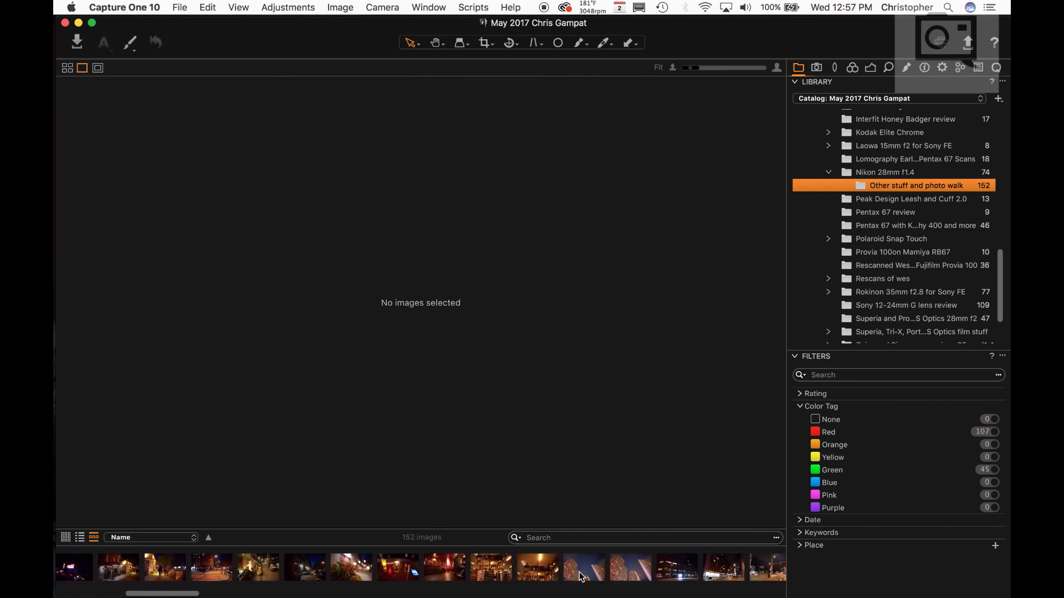
scroll(576, 571, "left", 10)
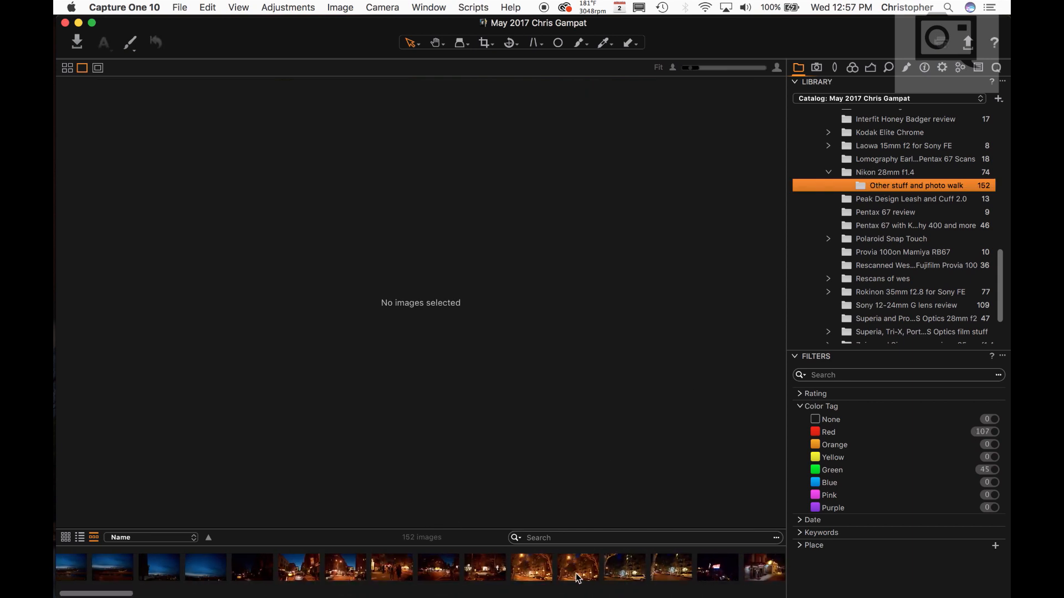
scroll(524, 576, "right", 5)
left_click(540, 578)
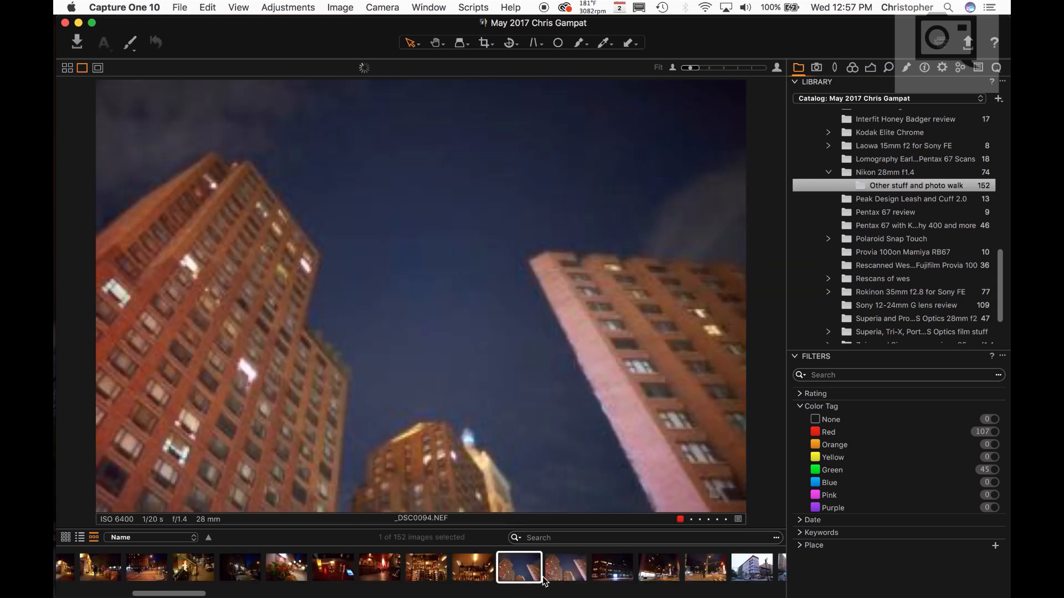
scroll(676, 587, "left", 3)
scroll(677, 588, "right", 5)
left_click(495, 574)
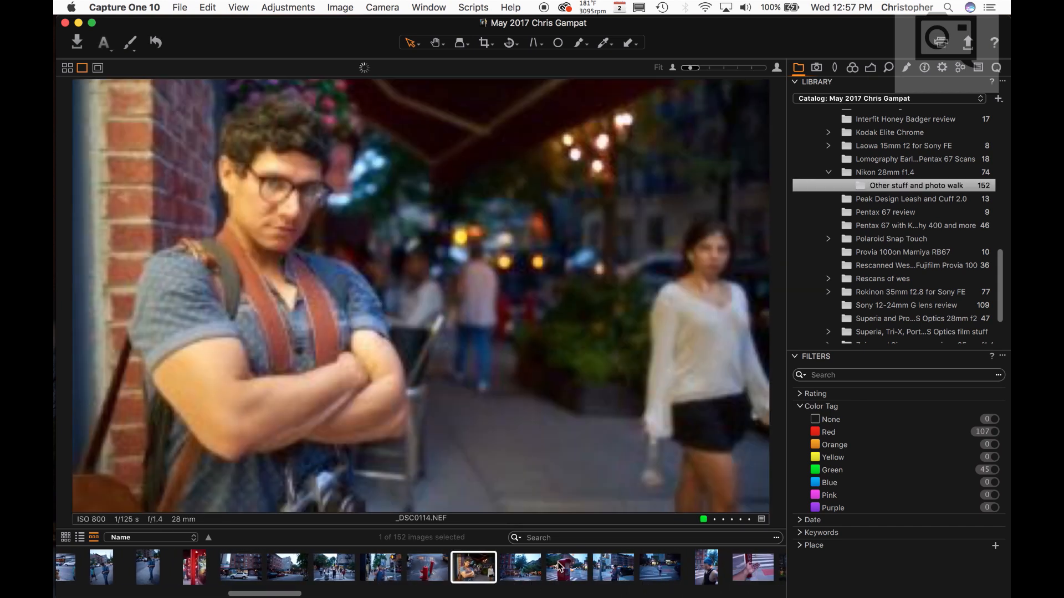
Step: Go back through the preceding street photos and display the man holding a camera, _DSC0105.NEF
key("Left")
key("Left")
key("Left")
key("Left")
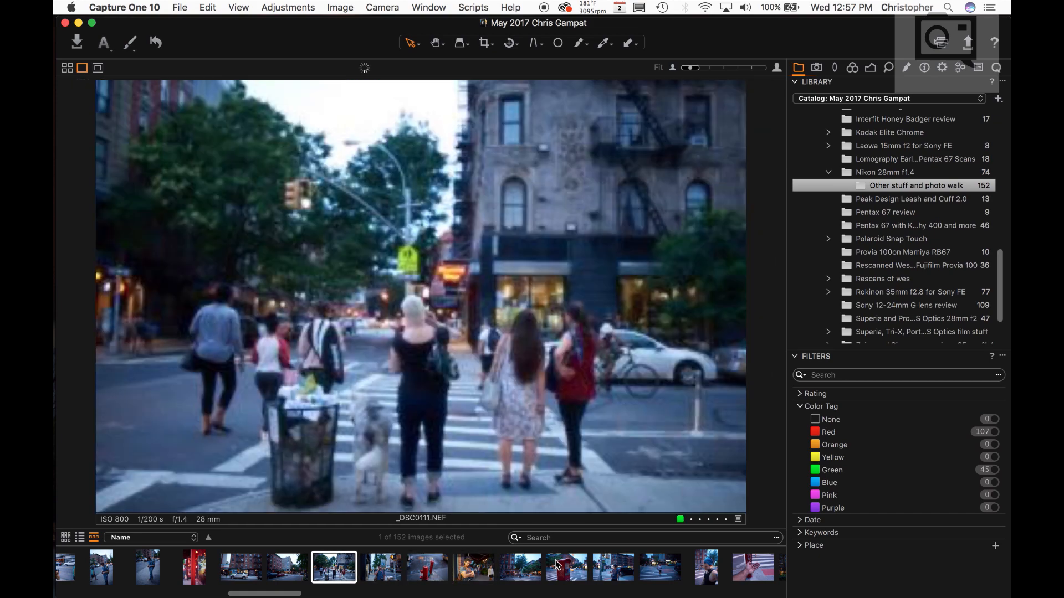
key("Left")
key("Left")
key("Left")
key("Left")
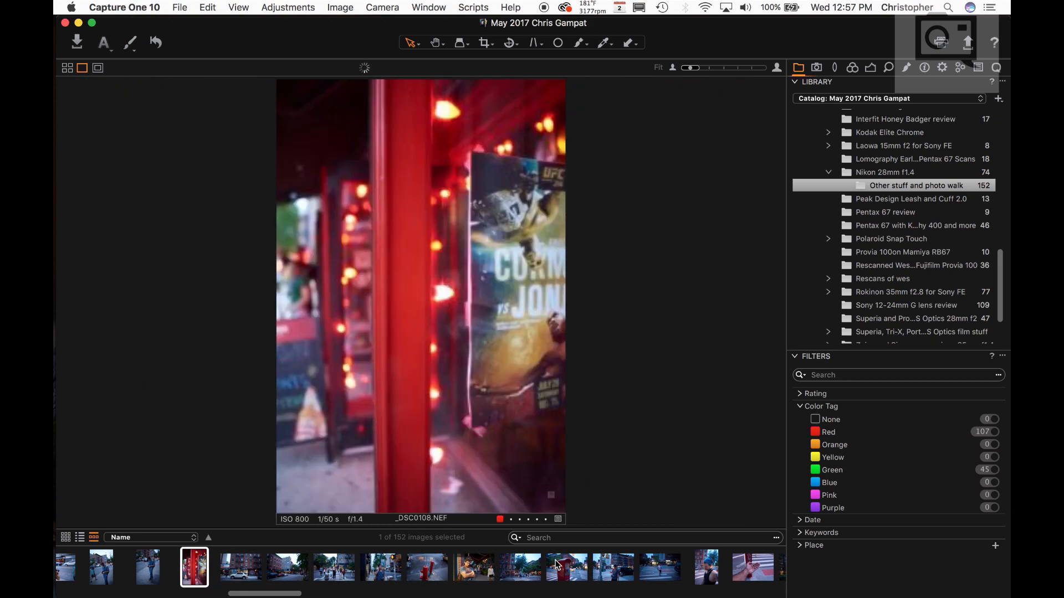
key("Left")
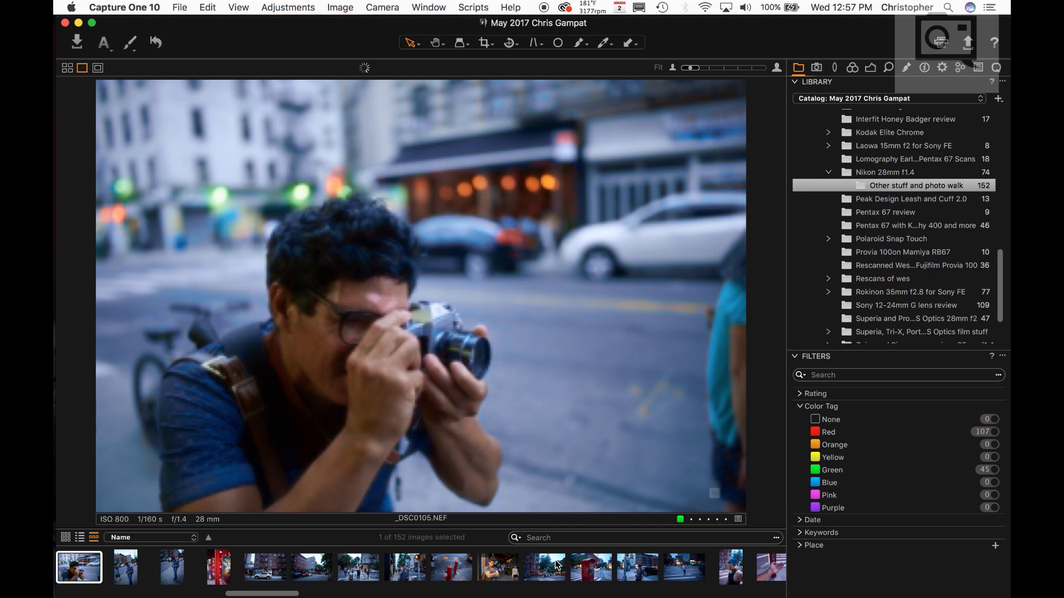
Step: Reset all adjustments on _DSC0105.NEF and inspect the man's face with the loupe
left_click(293, 8)
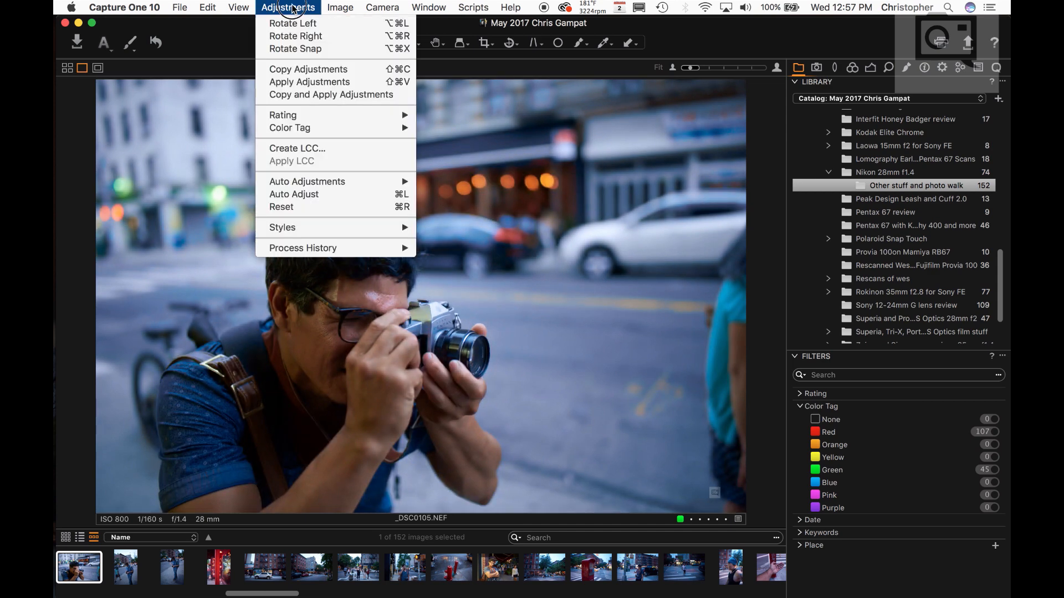
left_click(297, 206)
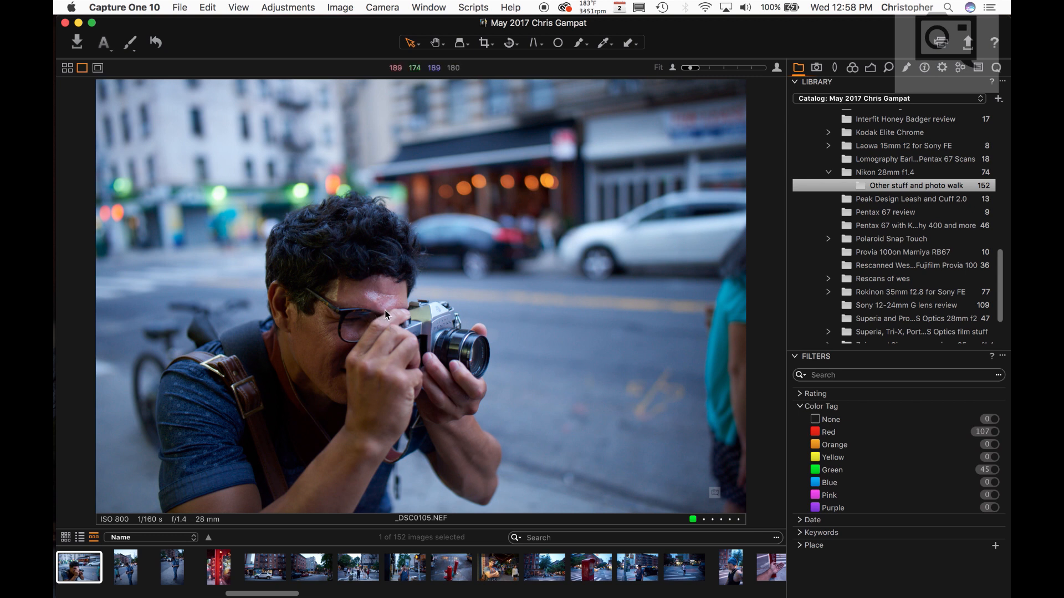
left_click_drag(381, 292, 360, 333)
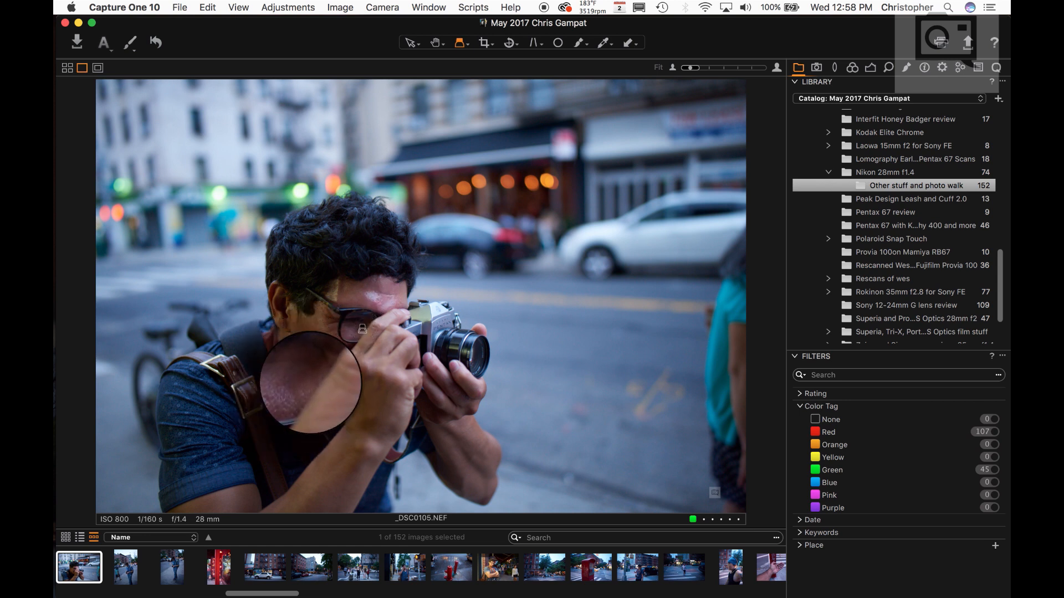
Step: Look over the capture and lens correction tools, and bring up the color tools for the photo
left_click(817, 69)
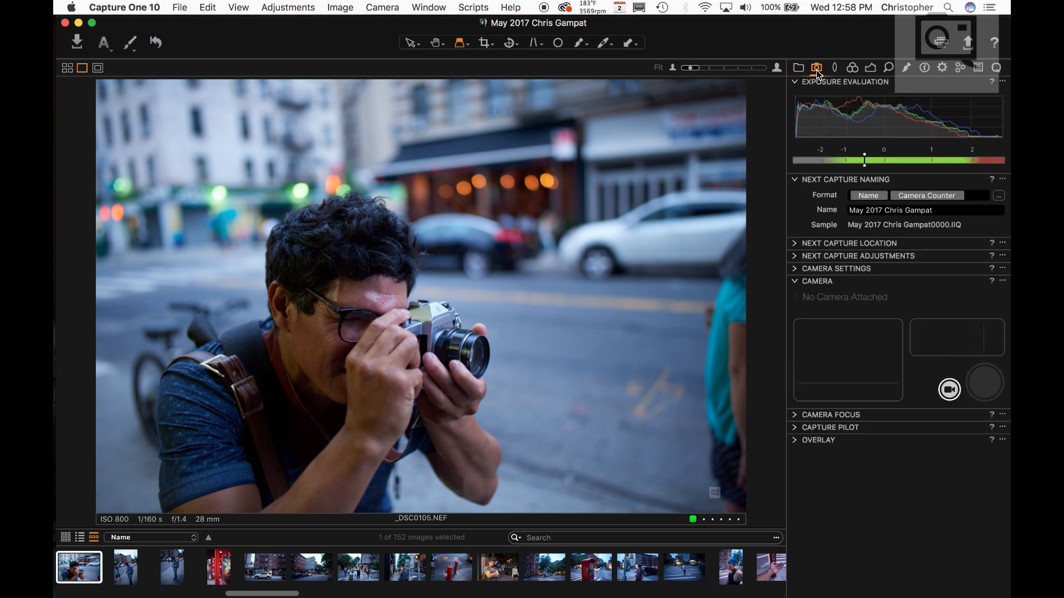
left_click(835, 68)
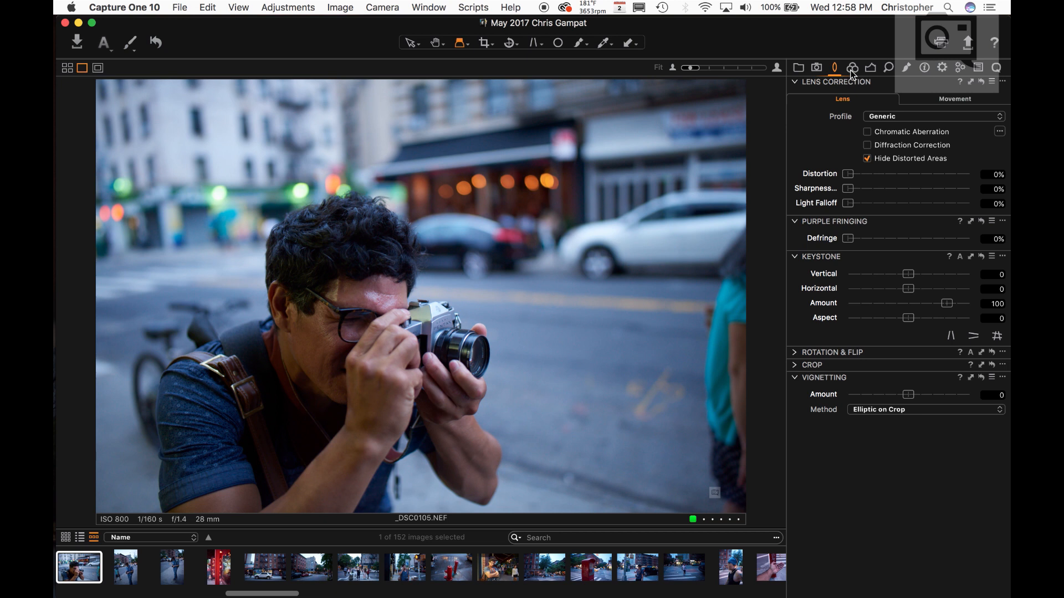
left_click(852, 69)
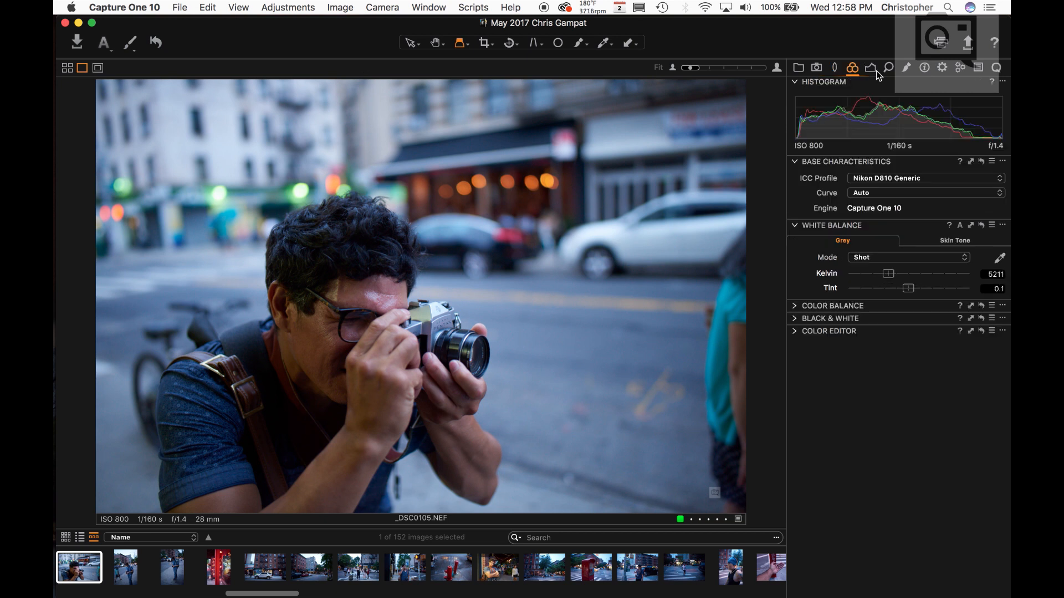
Step: Warm the photo's white balance by raising Kelvin to about 6800
left_click_drag(888, 274, 905, 280)
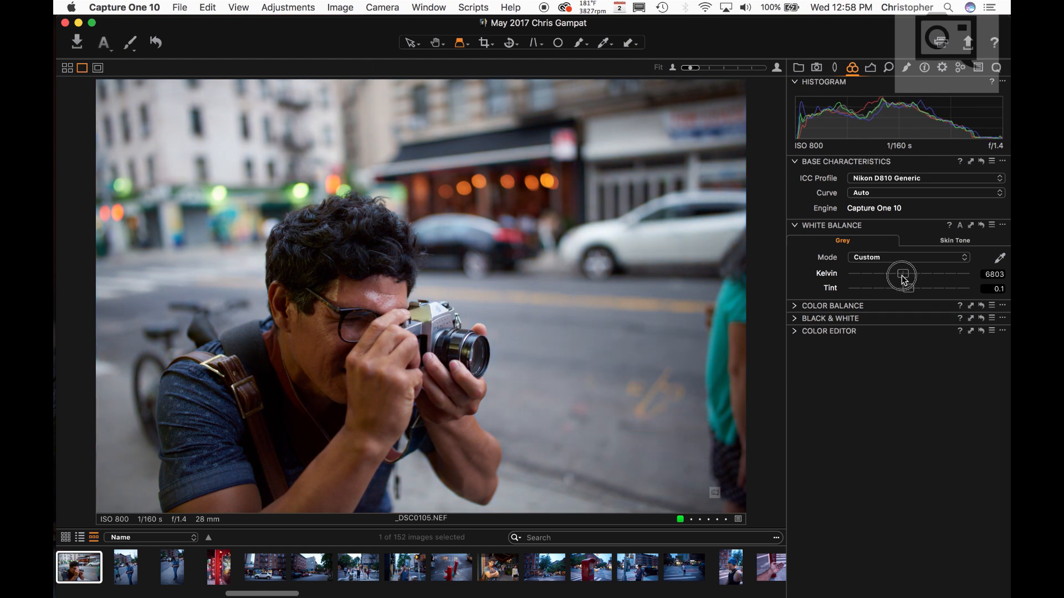
left_click_drag(904, 280, 904, 280)
left_click(899, 258)
left_click(899, 260)
Step: Set the white balance Kelvin value to 3200
double_click(994, 274)
type("3200")
key("Return")
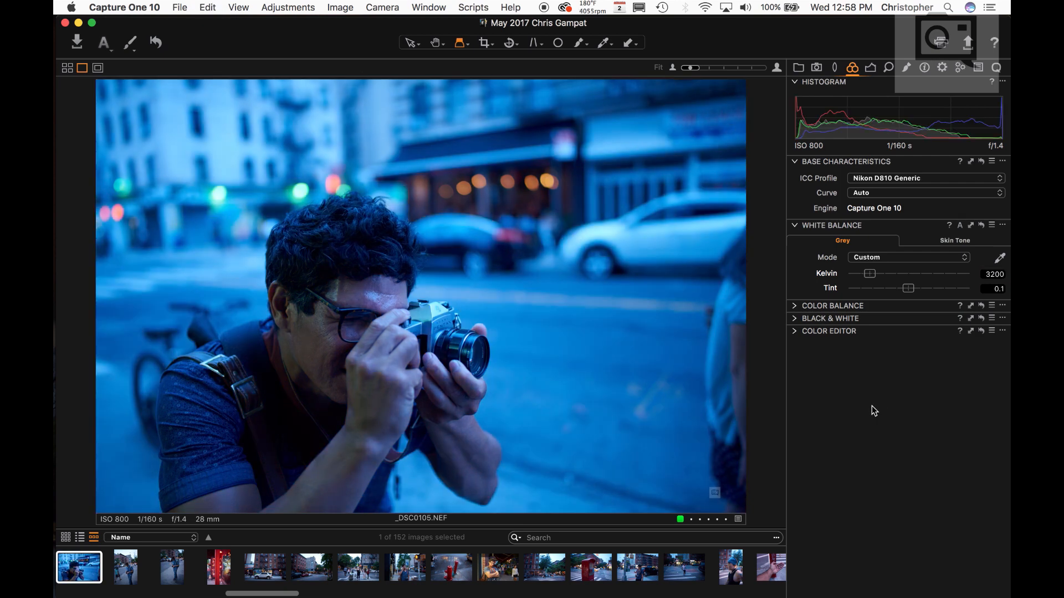
Step: Set the white balance Kelvin value to 5500
double_click(1000, 274)
type("5500")
key("Return")
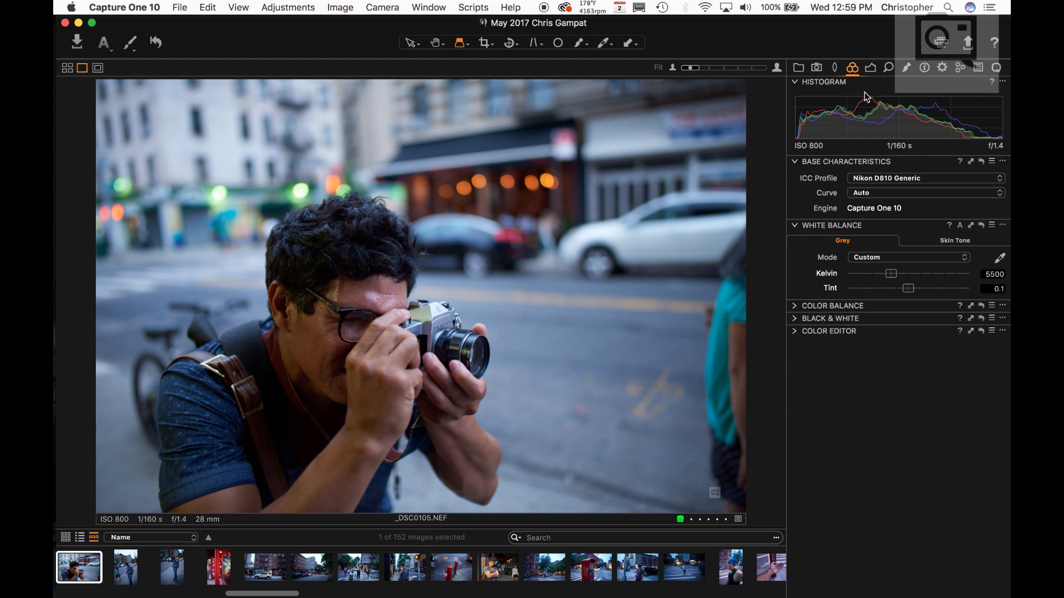
Step: Review the lens correction options for the photo, including the chromatic aberration and sharpness settings
left_click(818, 68)
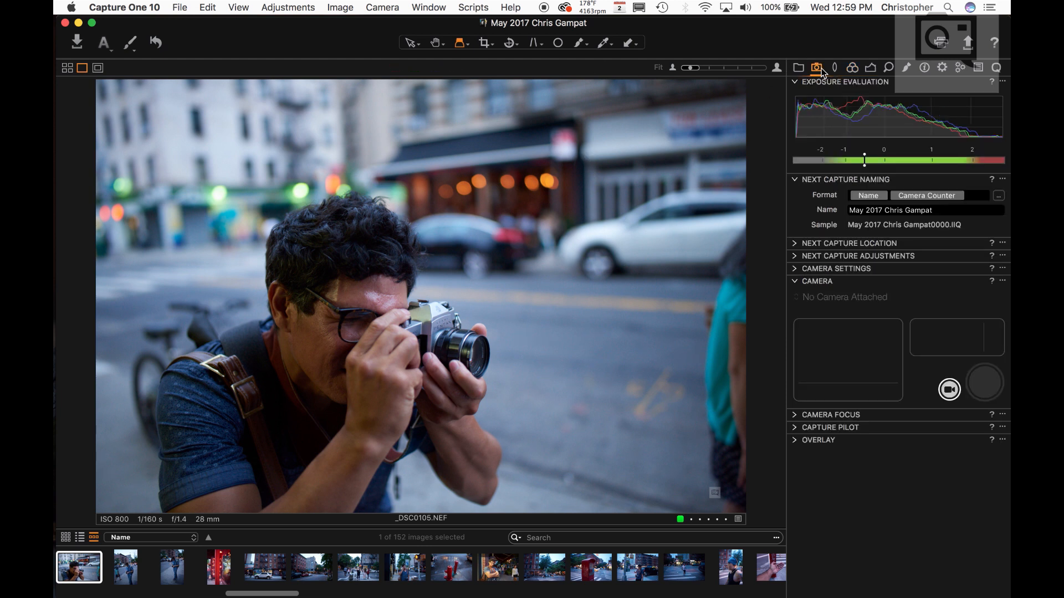
left_click(835, 69)
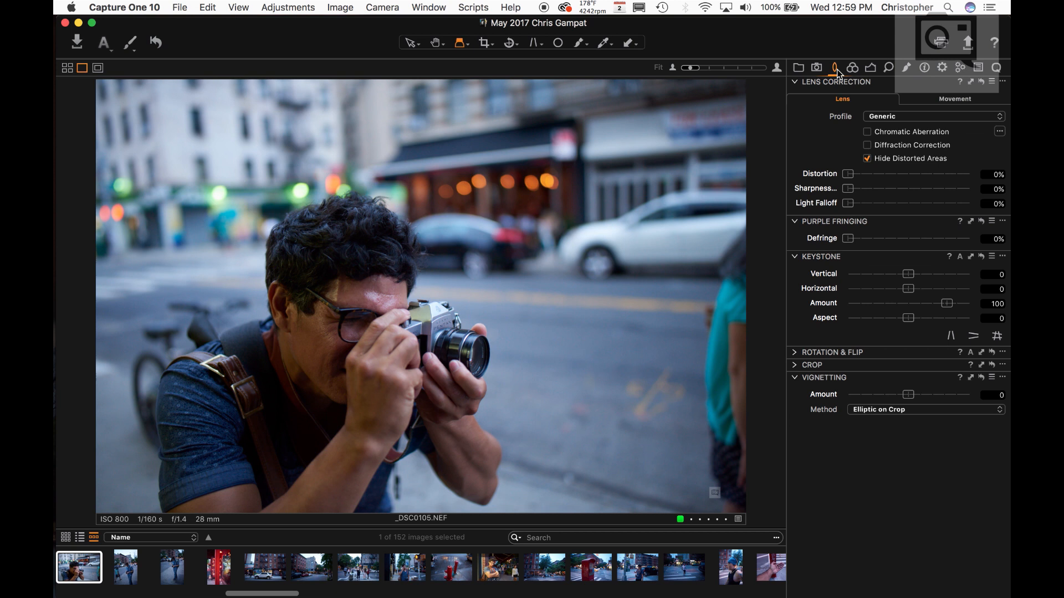
left_click(892, 135)
left_click_drag(853, 192, 872, 192)
Step: Change the photo's base characteristics curve to Film Extra Shadow in the color tools
left_click(852, 72)
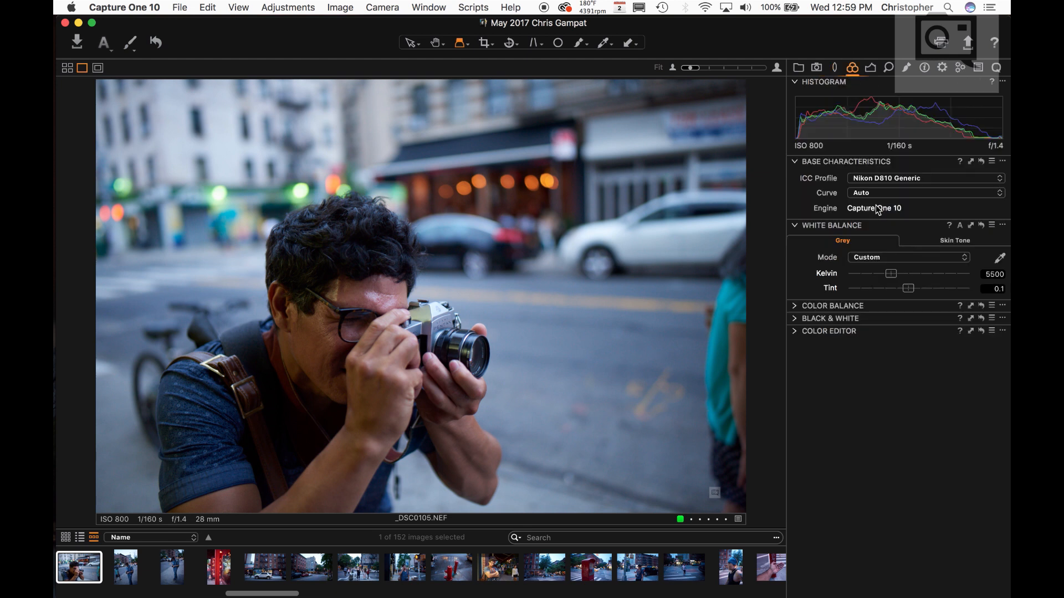
left_click(880, 195)
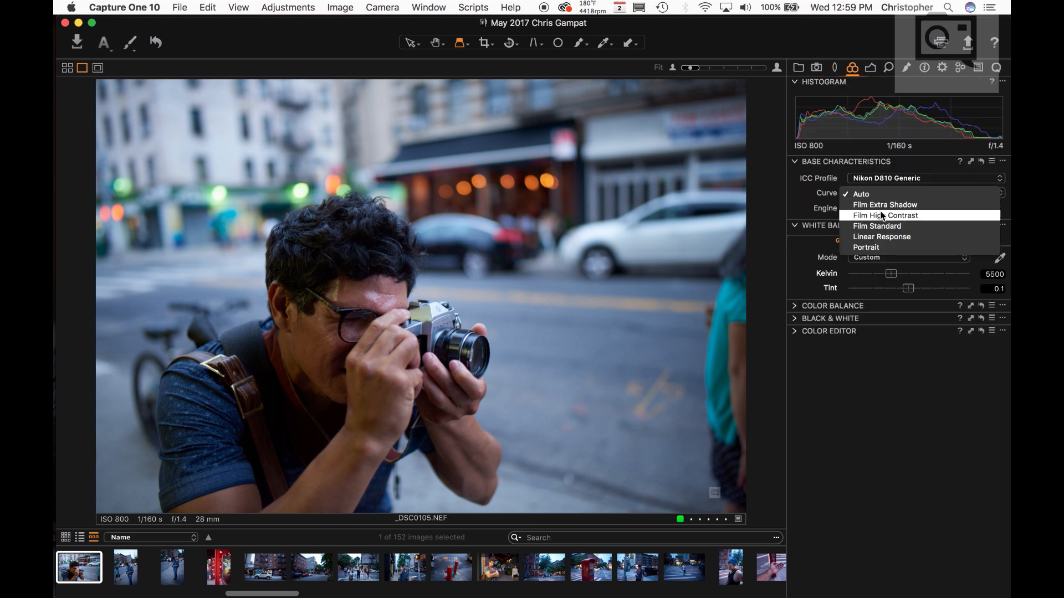
left_click(884, 205)
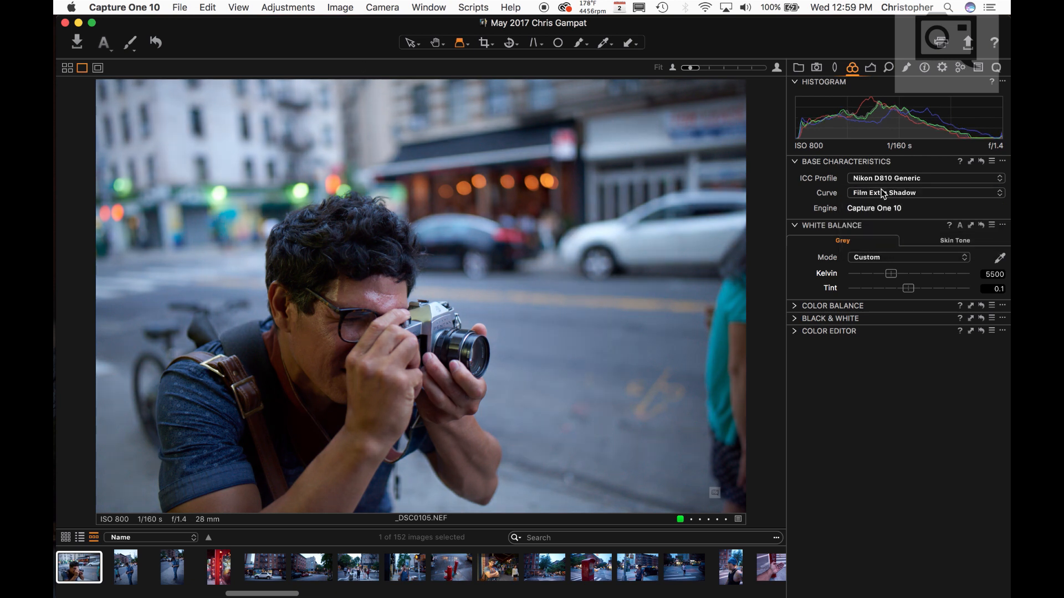
Step: Try the Portrait base characteristics curve on the photo, followed by the Linear Response curve
left_click(884, 194)
left_click(885, 233)
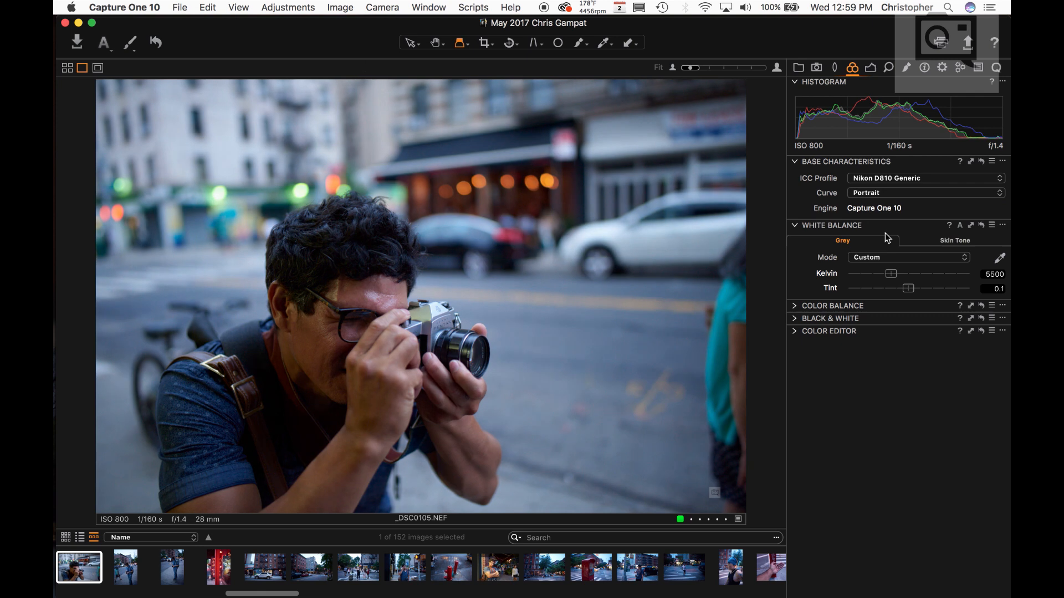
left_click(881, 193)
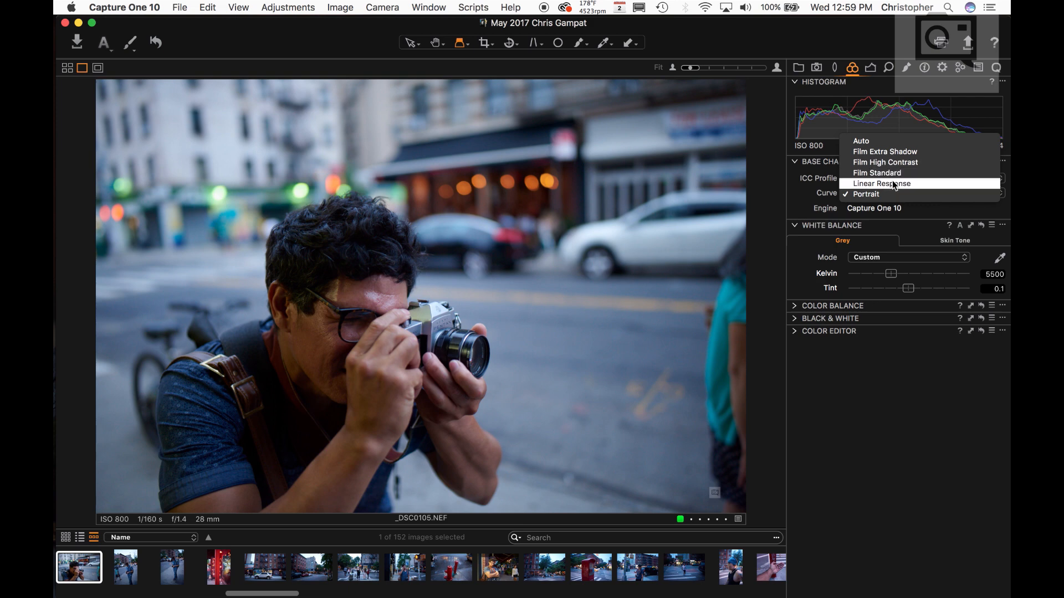
left_click(894, 184)
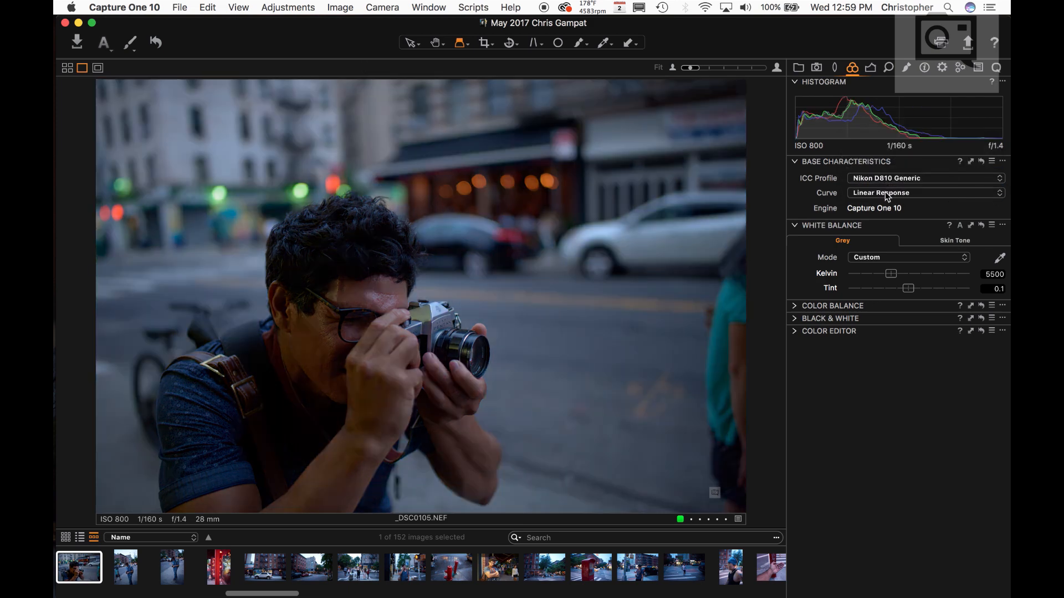
Step: Raise the photo's exposure to about 1.11
left_click(872, 66)
left_click_drag(910, 181, 928, 183)
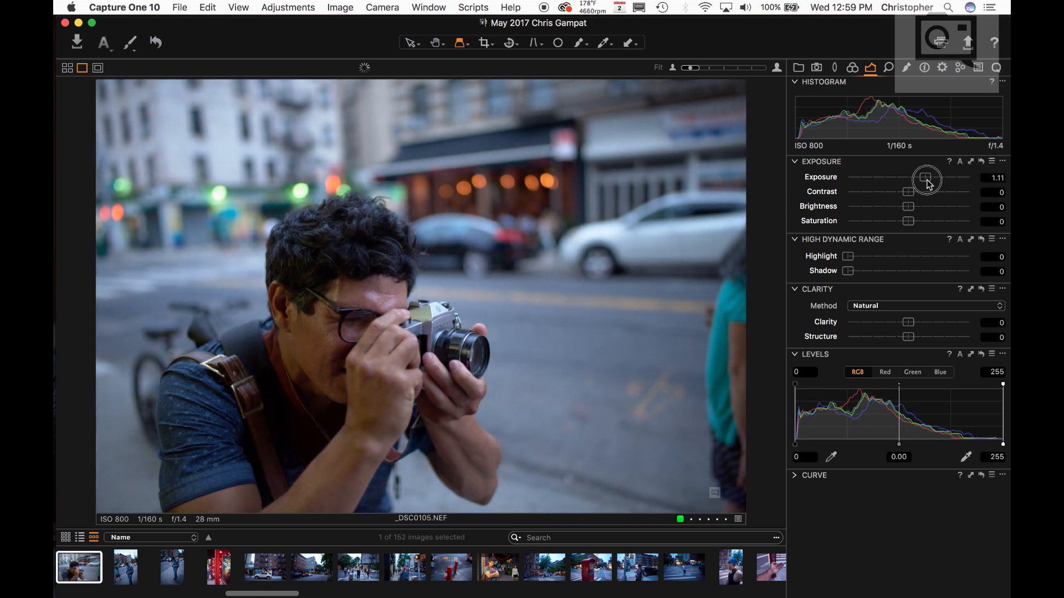
Step: Change the photo's base characteristics curve to Auto in the color tools
left_click(853, 69)
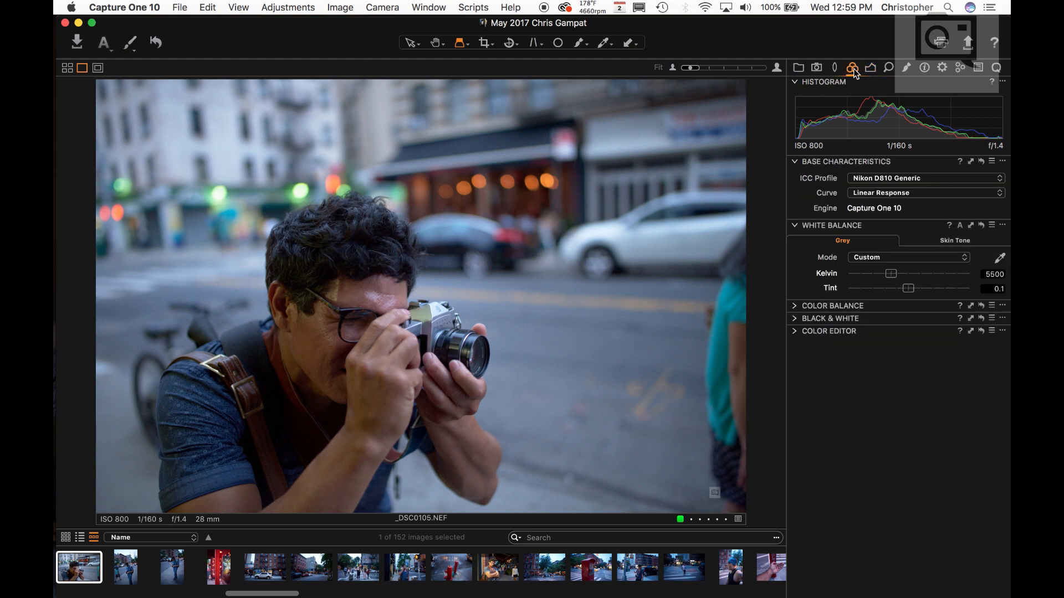
left_click(875, 195)
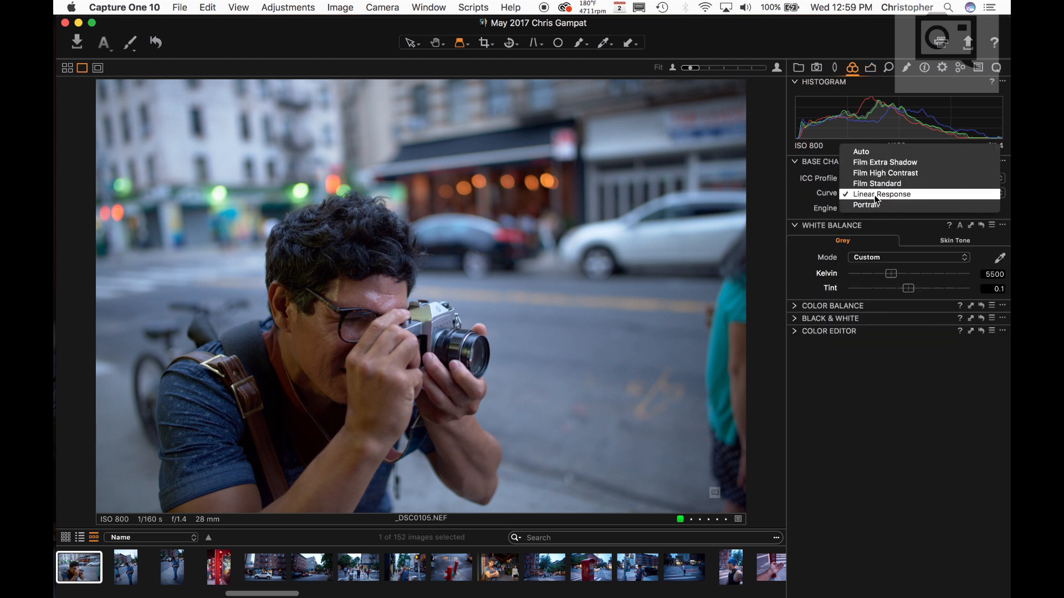
left_click(874, 152)
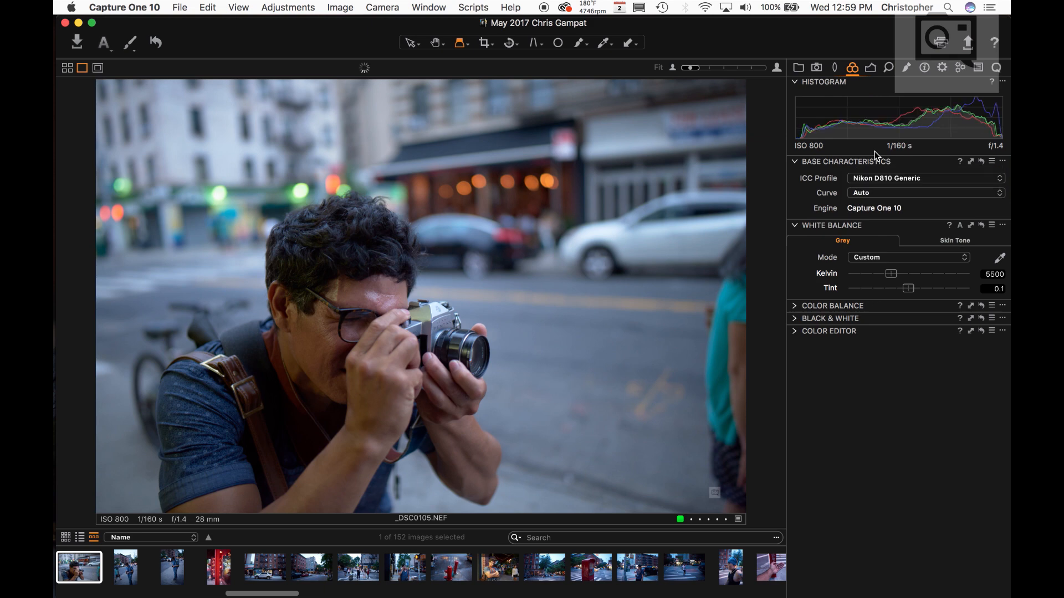
Step: Set the photo's exposure back to 0
left_click(870, 69)
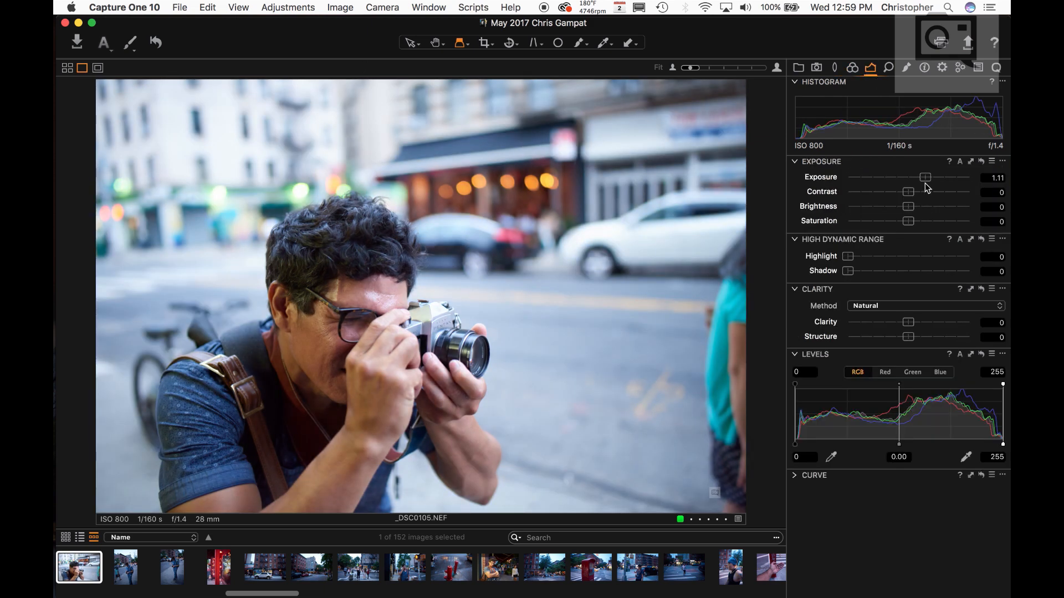
left_click(1000, 181)
double_click(1000, 180)
type("0")
key("Return")
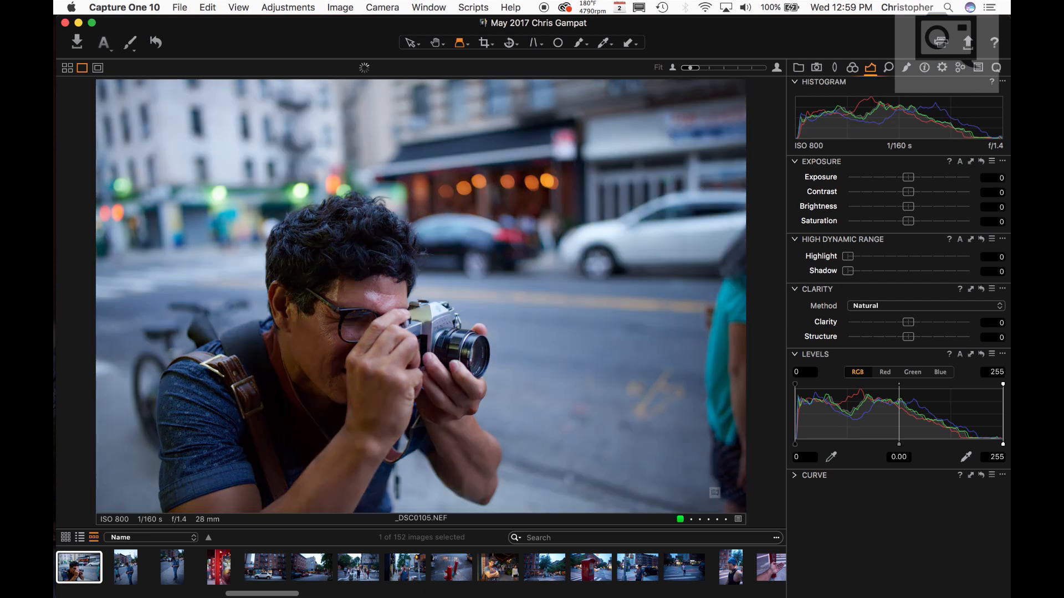
Step: Expand the basic Color Editor in the color tools and turn on the view of the selected color range
left_click(853, 68)
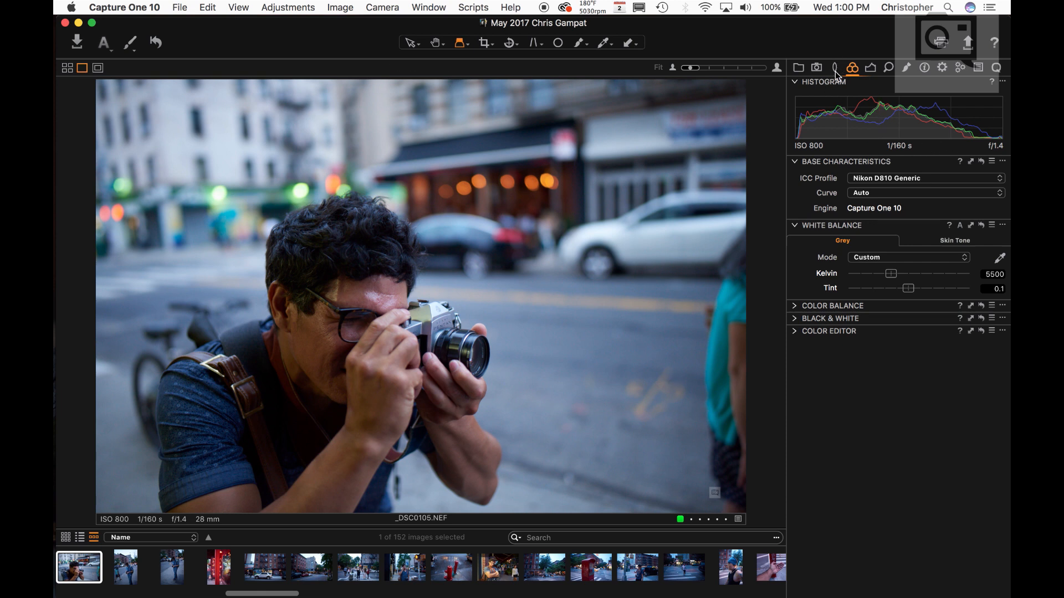
left_click(795, 331)
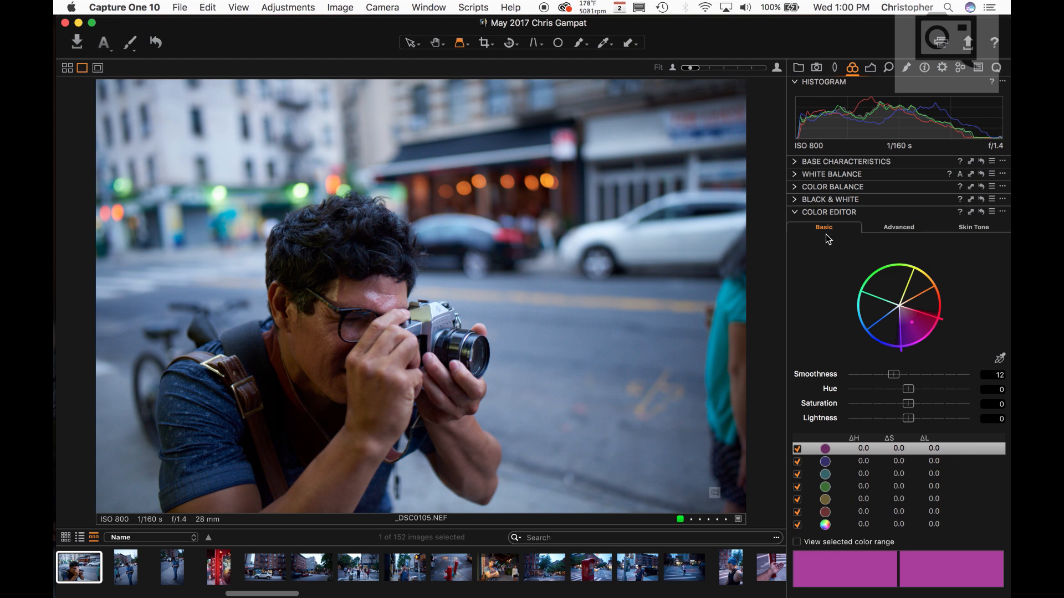
left_click(842, 540)
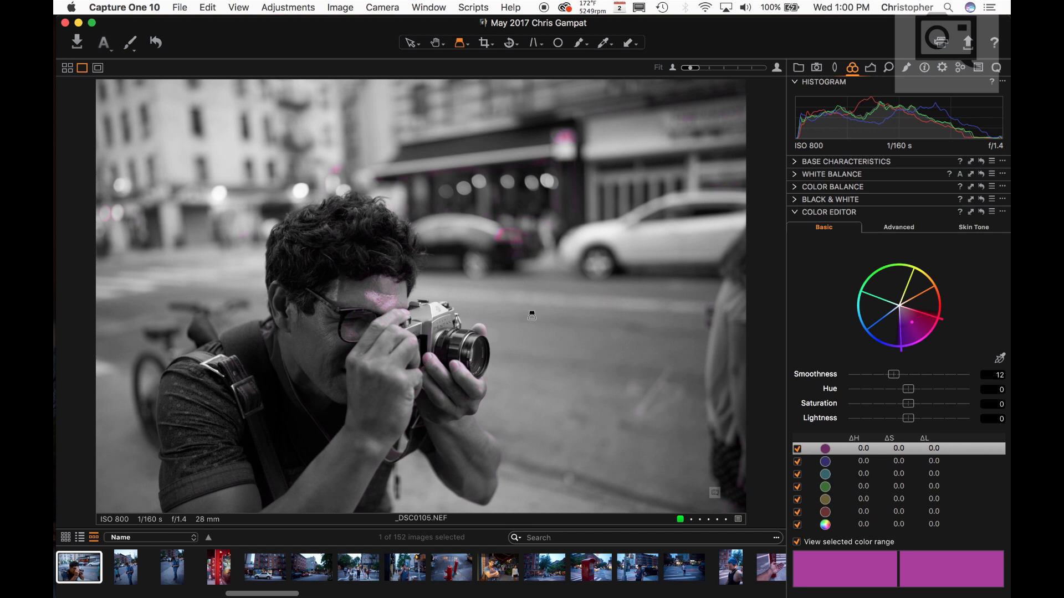
Step: Examine which parts of the photo belong to the blue, cyan, green and yellow color ranges
left_click(836, 466)
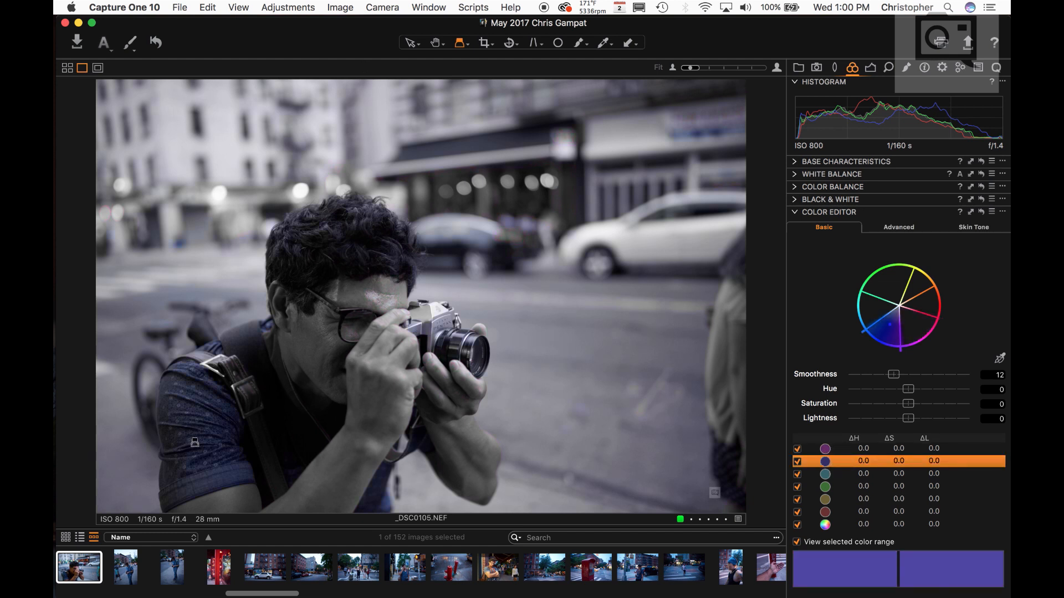
left_click(837, 475)
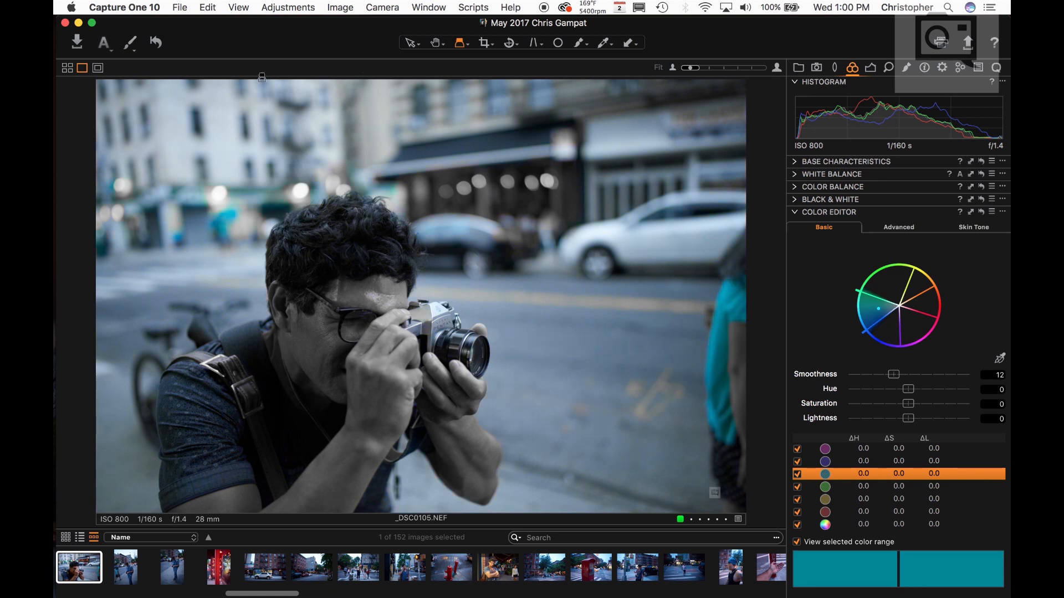
left_click(833, 488)
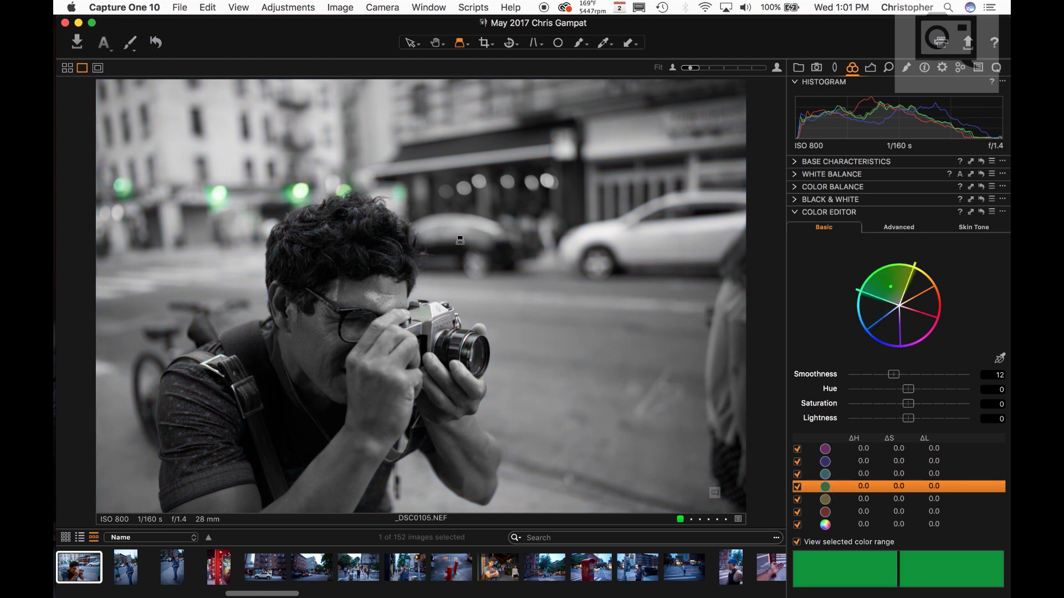
left_click(837, 499)
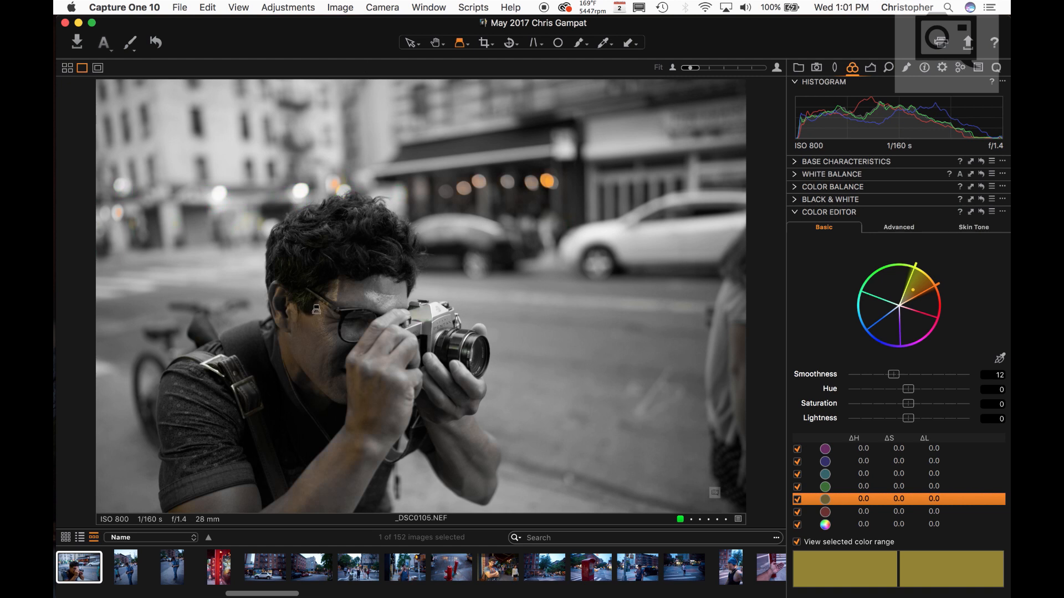
Step: Set the red color range's lightness to about 1.7 and its hue to about -14.8
left_click(838, 512)
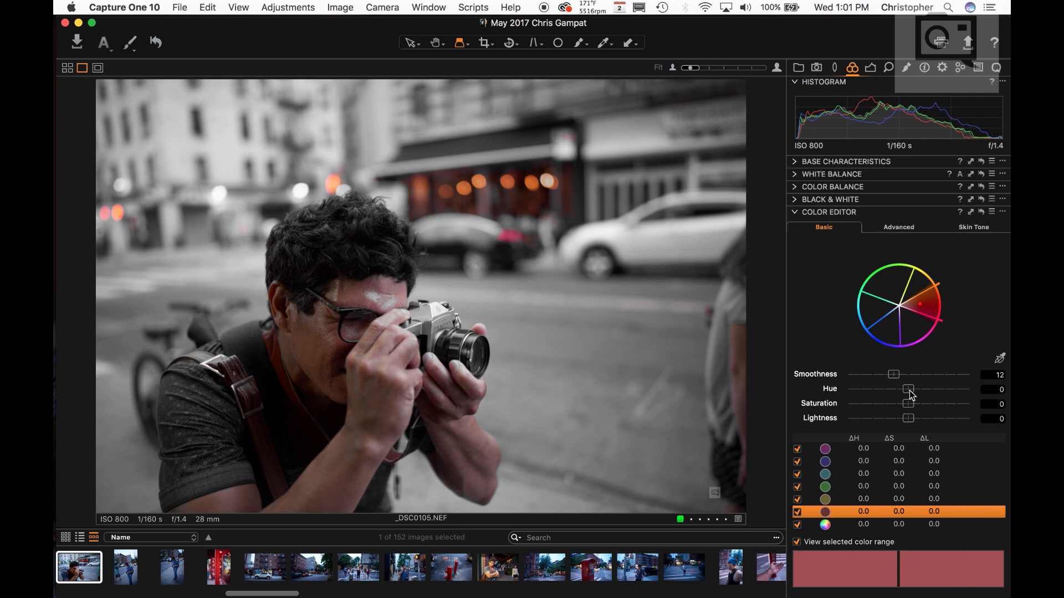
left_click_drag(909, 419, 921, 423)
left_click_drag(909, 390, 990, 398)
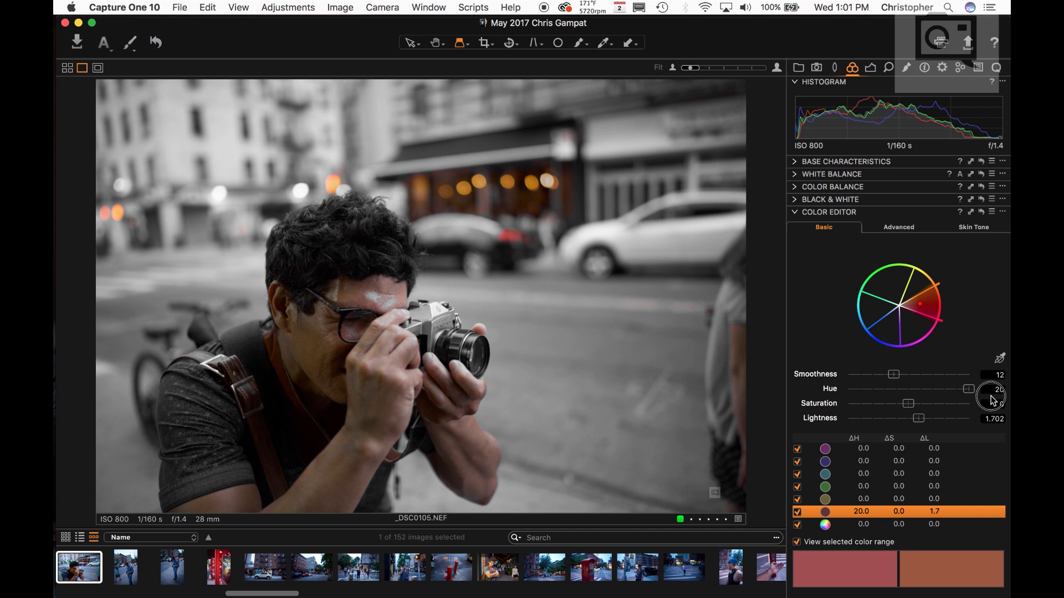
left_click_drag(992, 400, 867, 387)
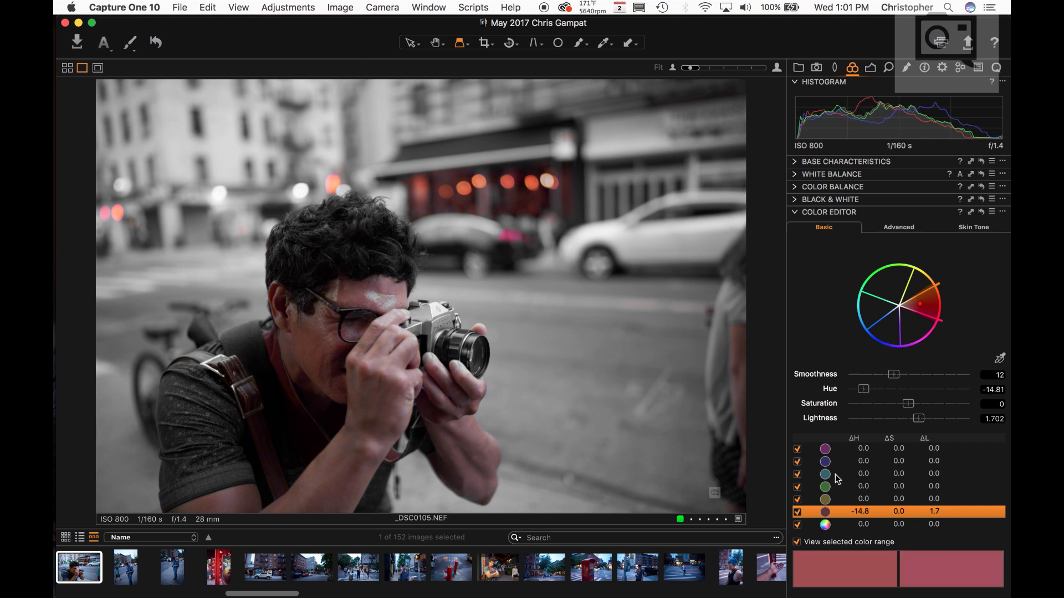
Step: Shift the yellow color range's hue to about -13.3 and raise the green range's saturation to about 34.4
left_click(838, 499)
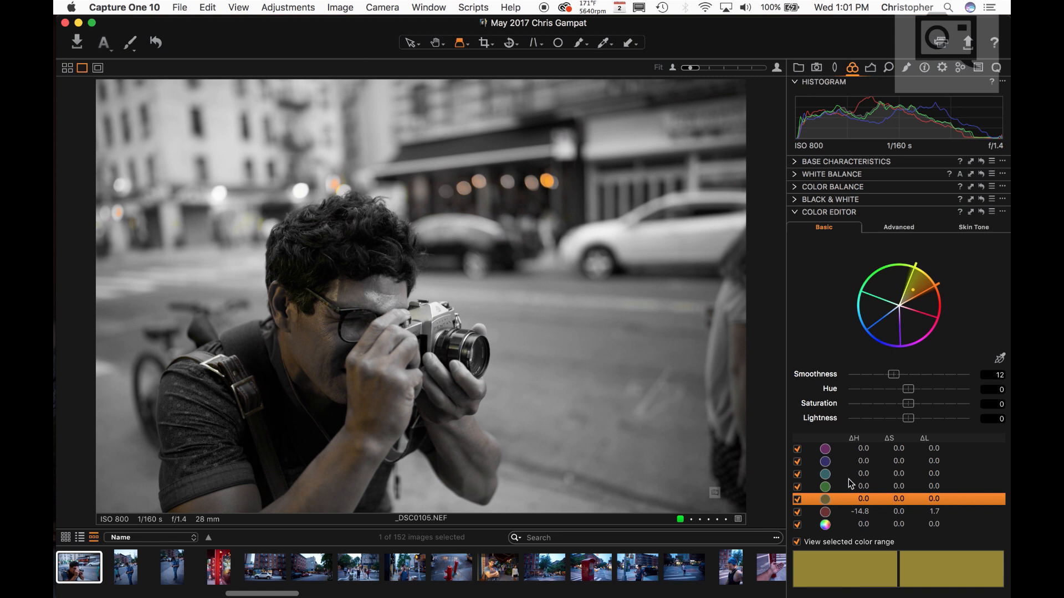
left_click_drag(908, 390, 873, 390)
left_click(845, 488)
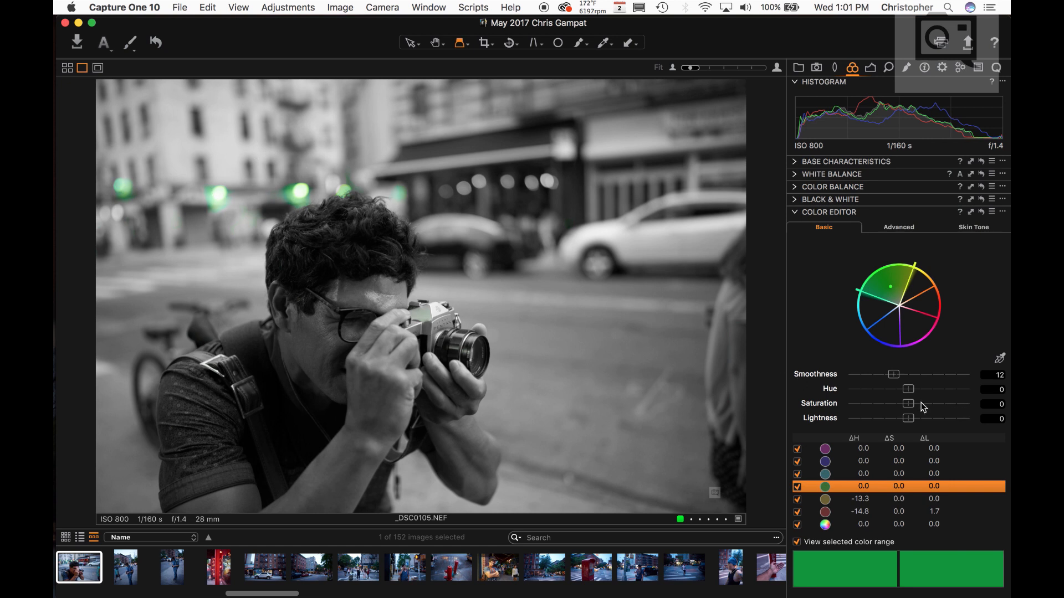
mouse_move(921, 405)
left_mouse_down()
mouse_move(949, 409)
mouse_move(938, 408)
left_mouse_up()
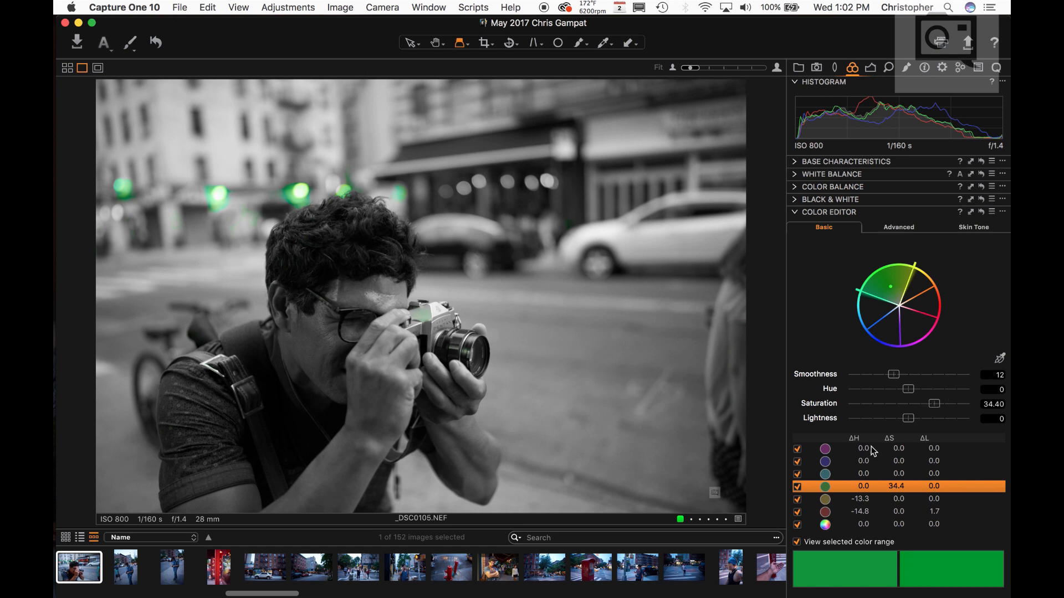
Step: Shift the cyan color range's hue to about -1.9 and the blue range's hue to -20
left_click(843, 476)
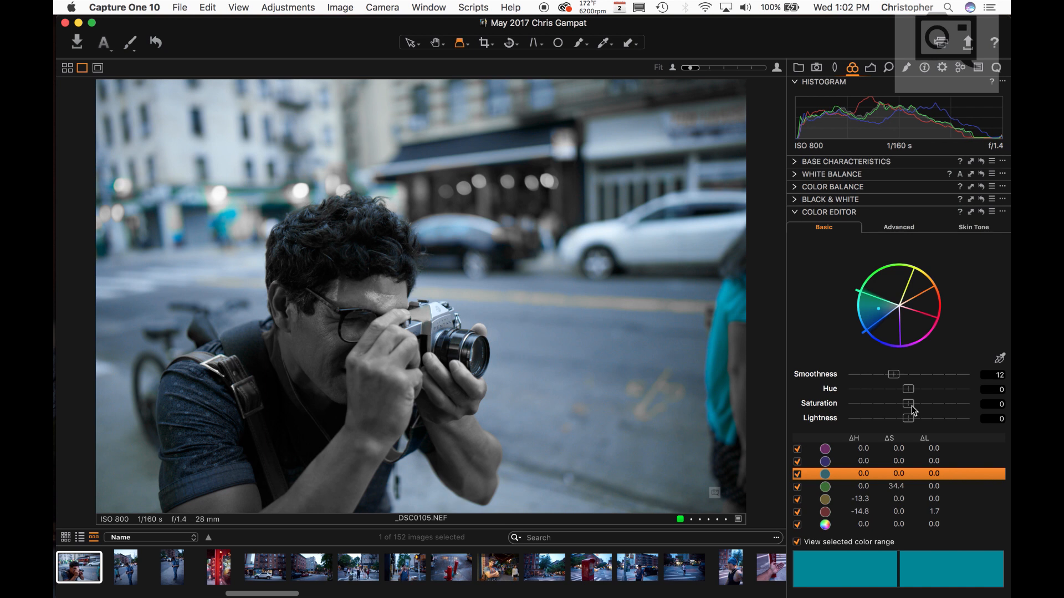
left_click_drag(912, 390, 862, 390)
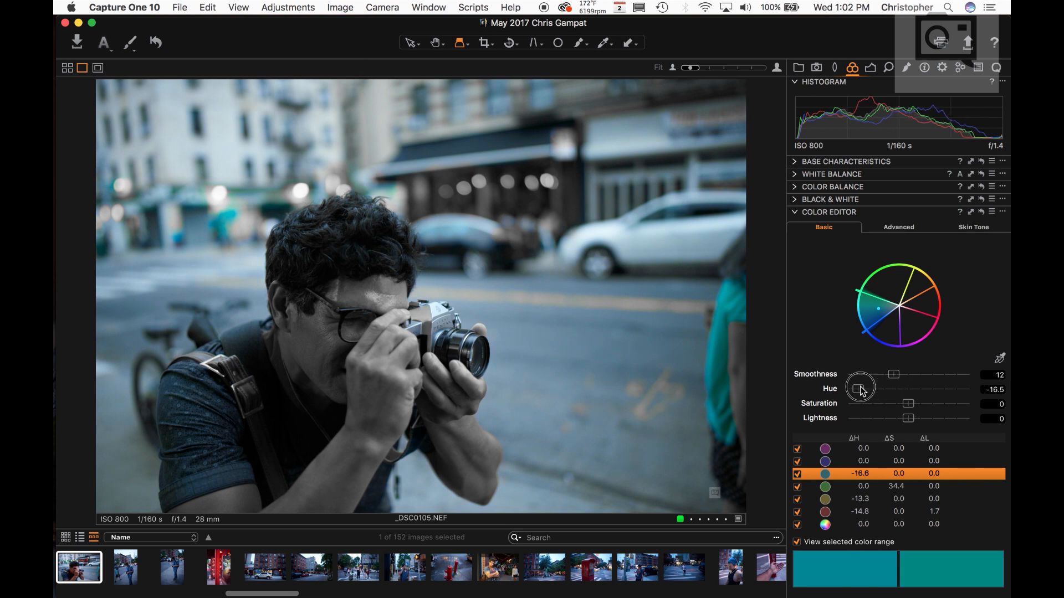
left_click_drag(862, 390, 907, 397)
left_click(842, 460)
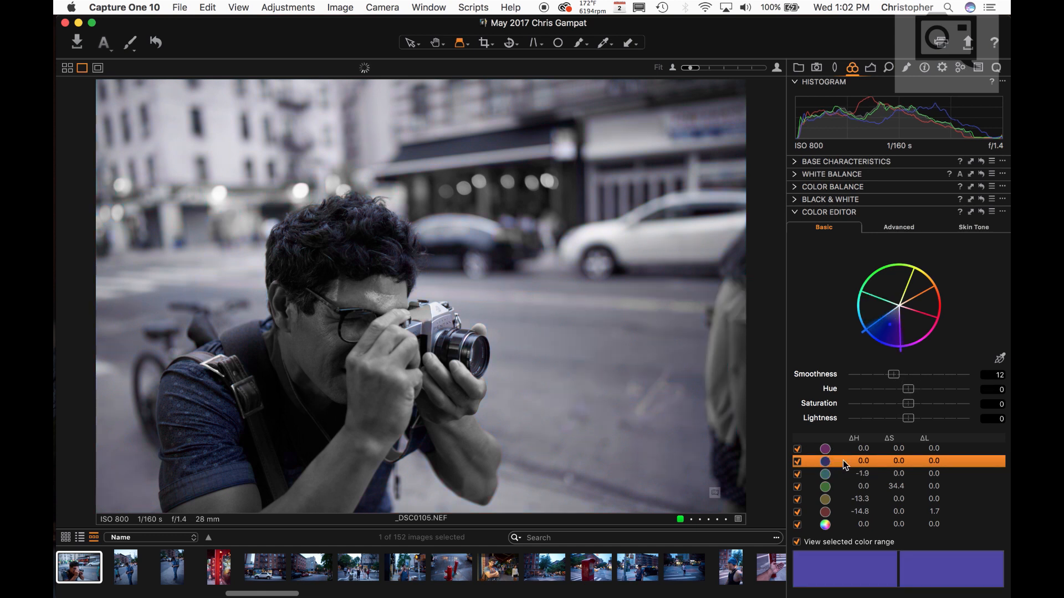
left_click_drag(908, 390, 829, 410)
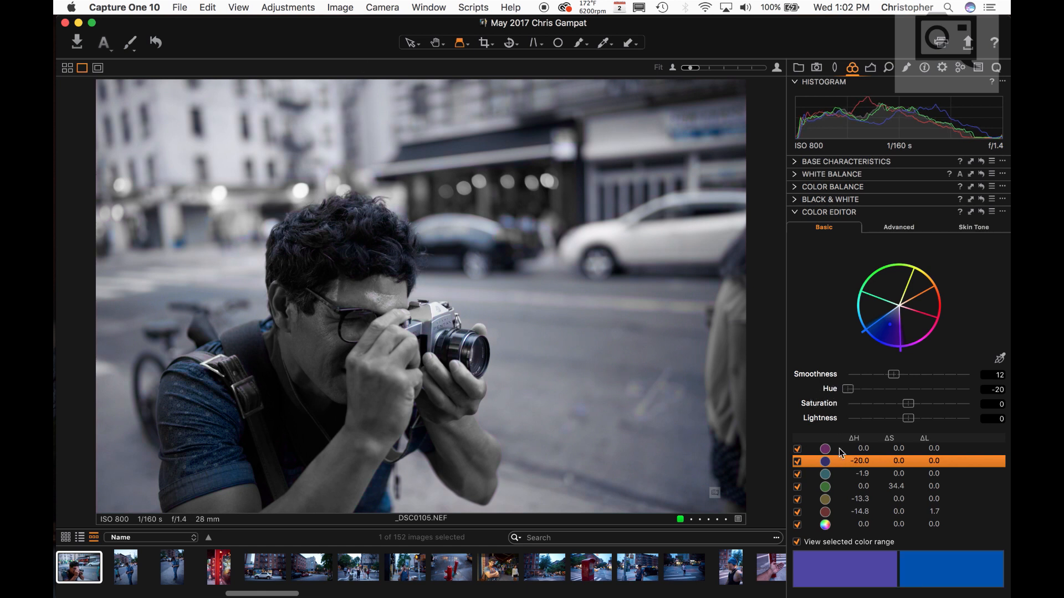
Step: Compare hue shifts of -20 and 20 on the purple color range, settle on 20, and turn off the selected color range view
left_click(839, 450)
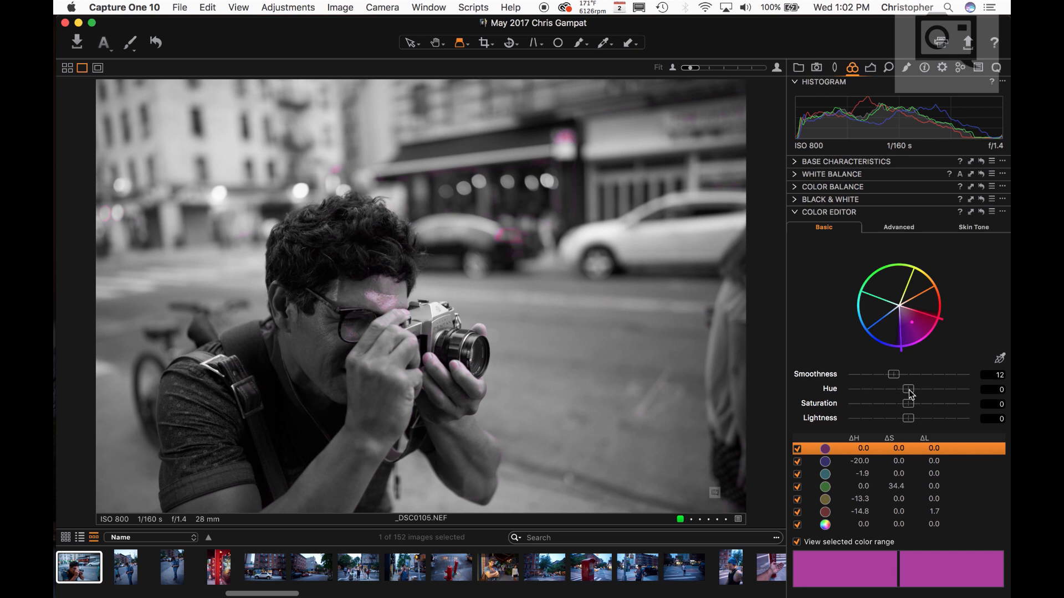
left_click_drag(910, 392, 835, 383)
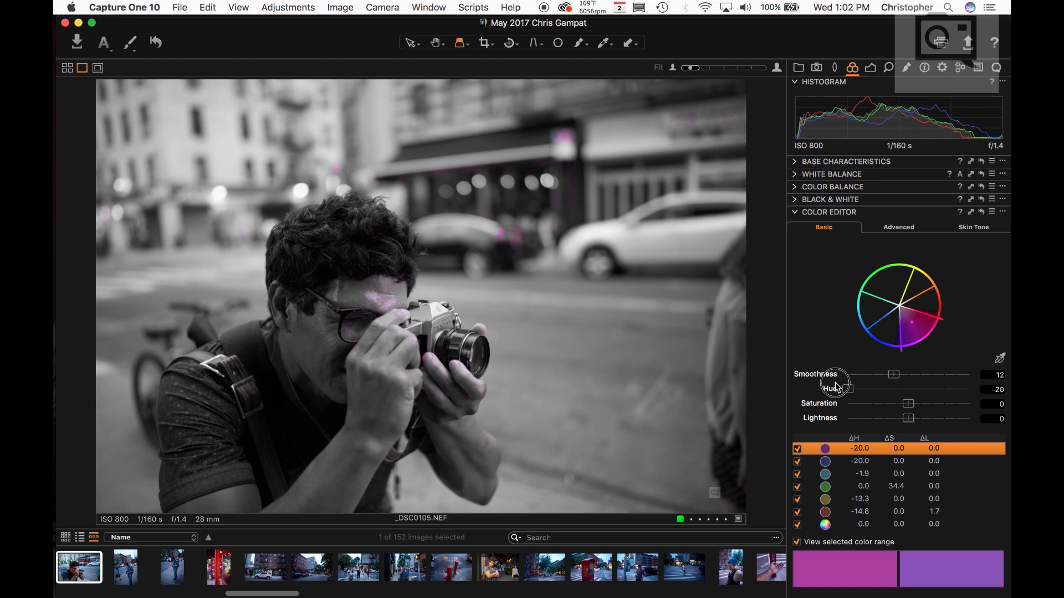
left_click_drag(836, 383, 998, 392)
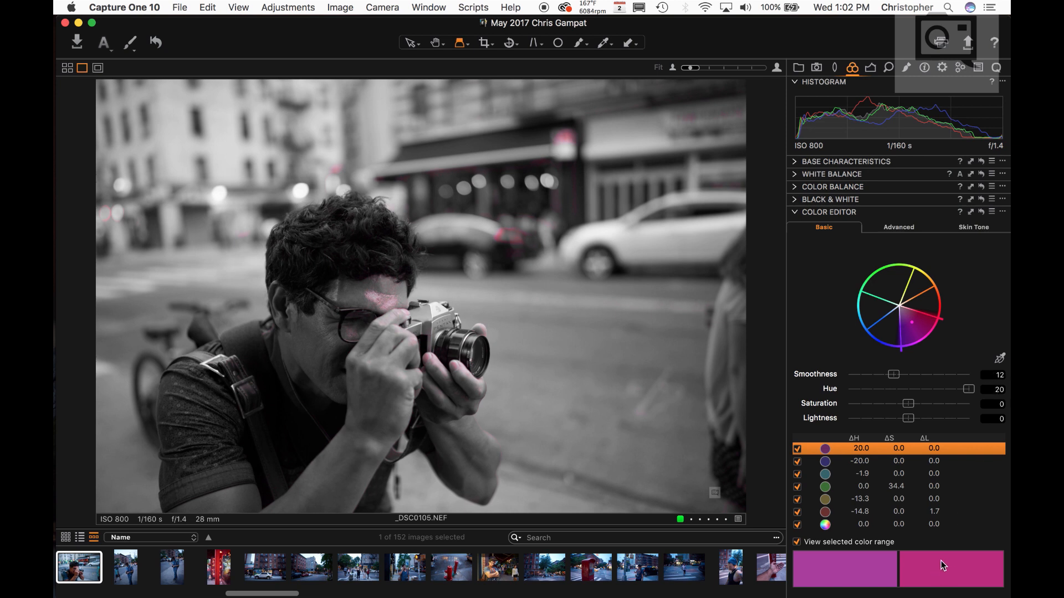
left_click_drag(965, 391, 843, 391)
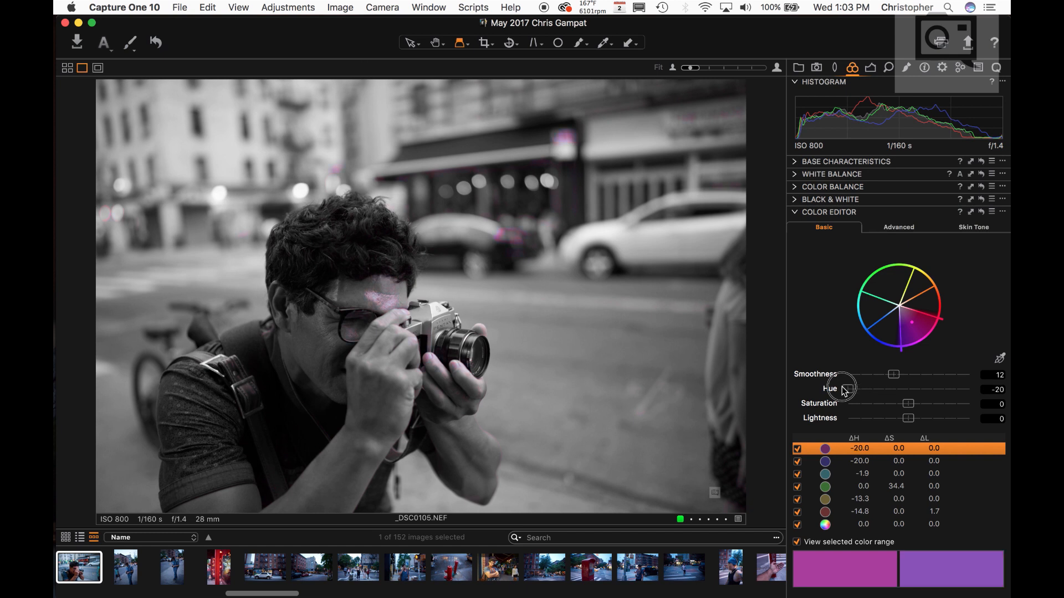
left_click_drag(848, 388, 968, 389)
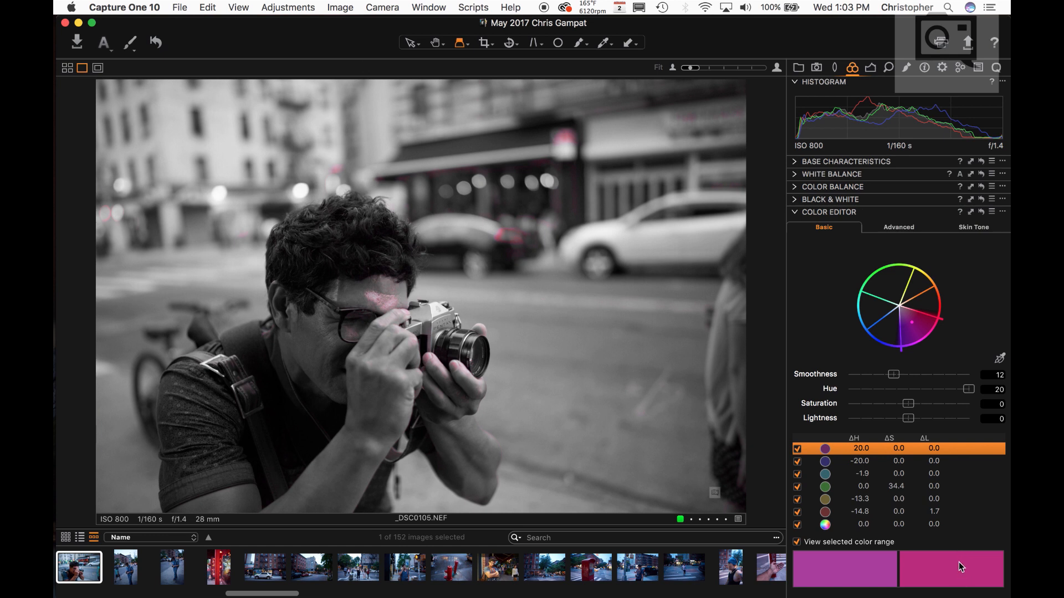
left_click(824, 542)
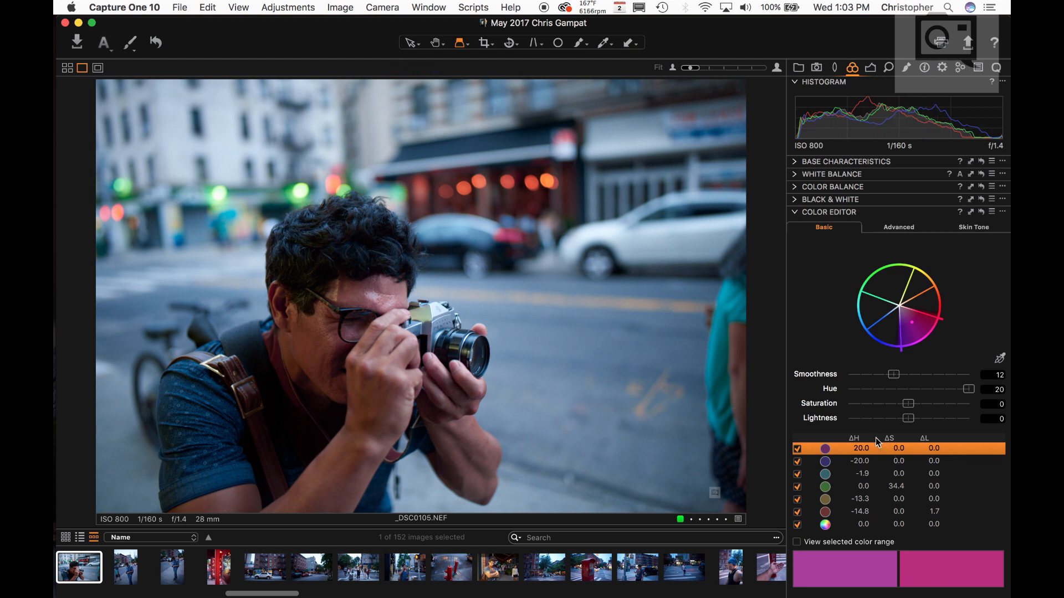
Step: Raise the red color range's lightness to 10
left_click(842, 511)
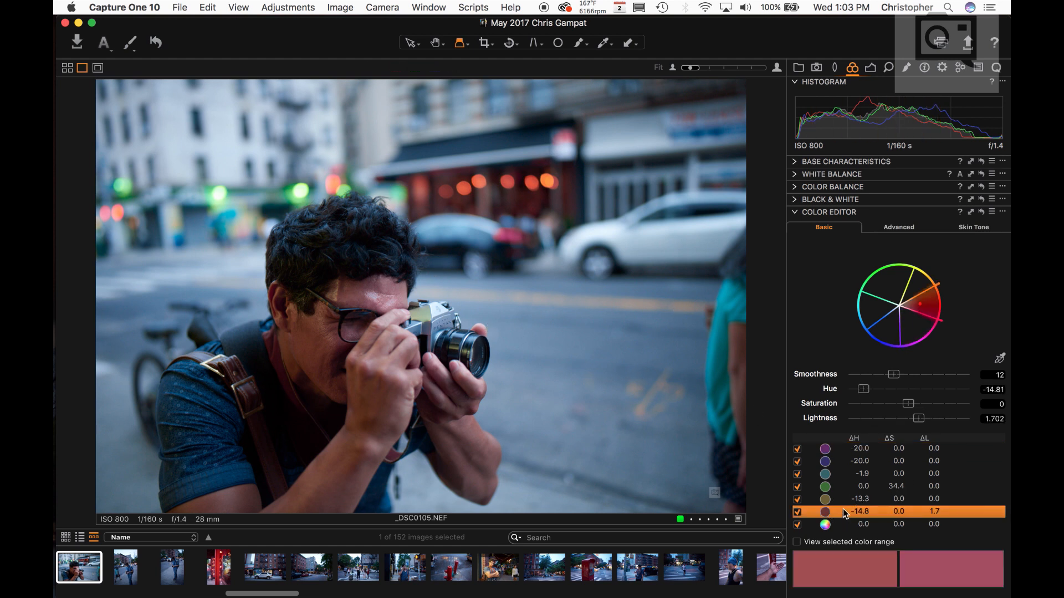
left_click_drag(920, 419, 978, 426)
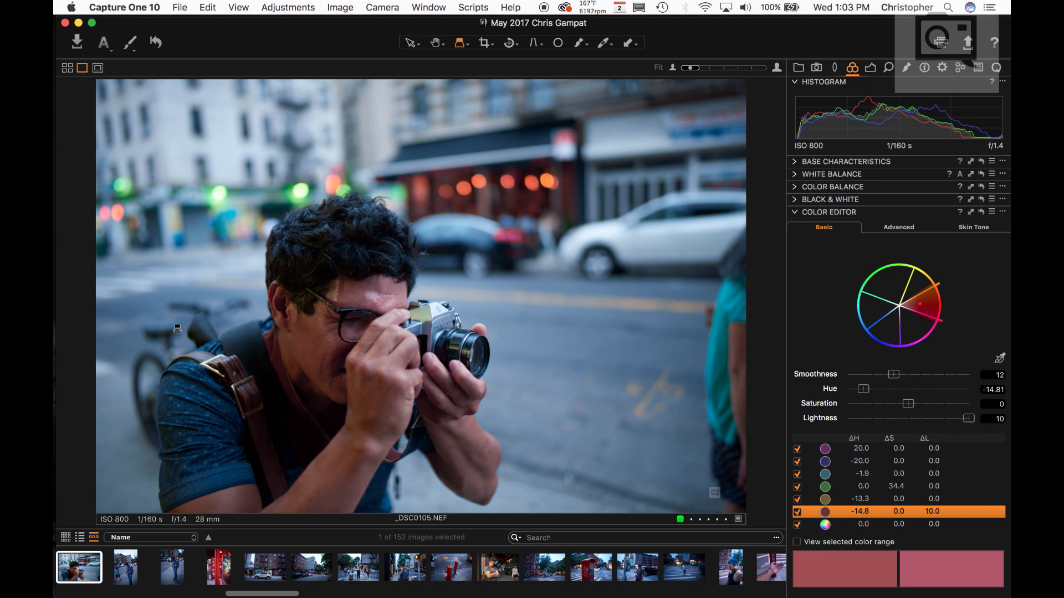
Step: Raise the yellow color range's lightness to about 8, then compare lightness 10 and -10 on the purple range and settle on 10
left_click(836, 499)
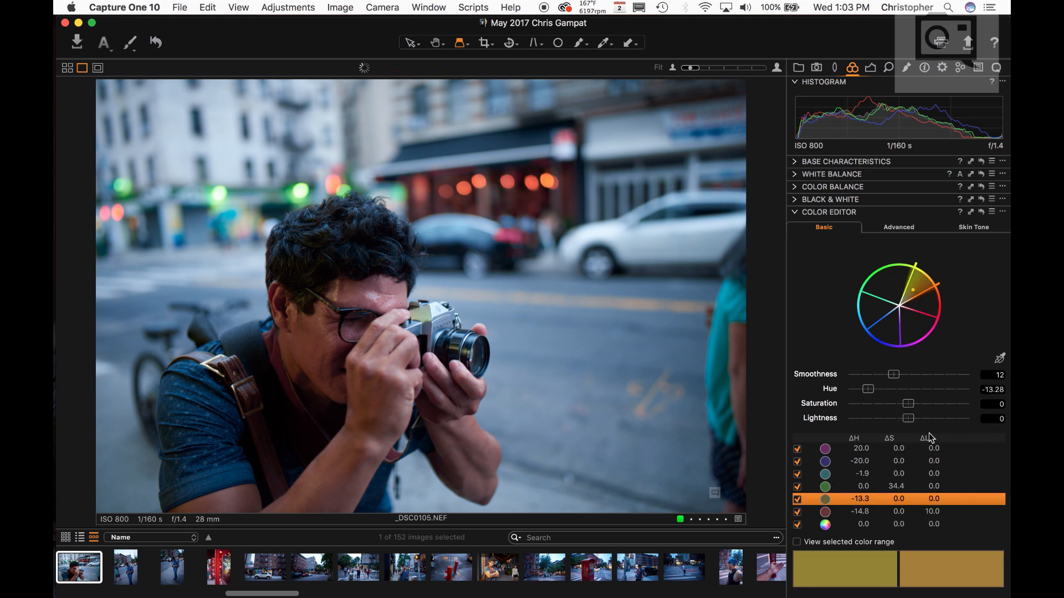
left_click_drag(909, 418, 957, 419)
left_click(839, 449)
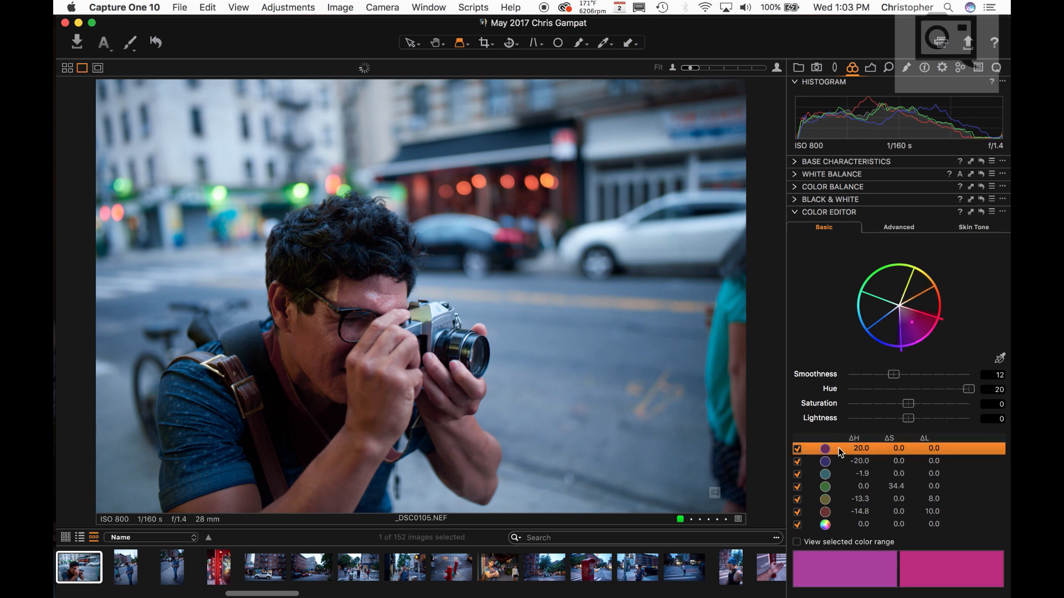
type("10")
key("Return")
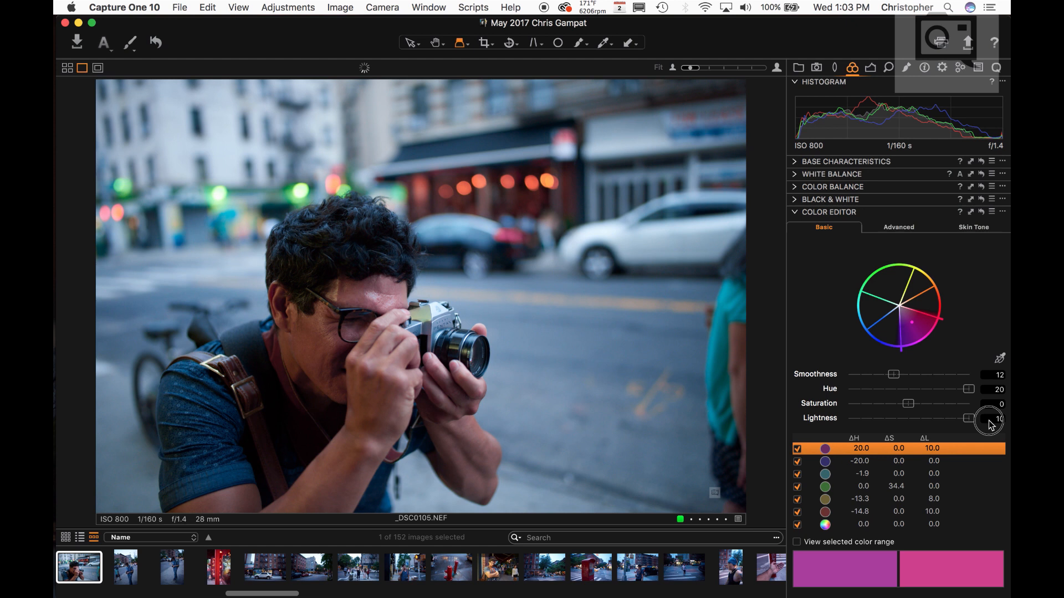
type("-10")
key("Return")
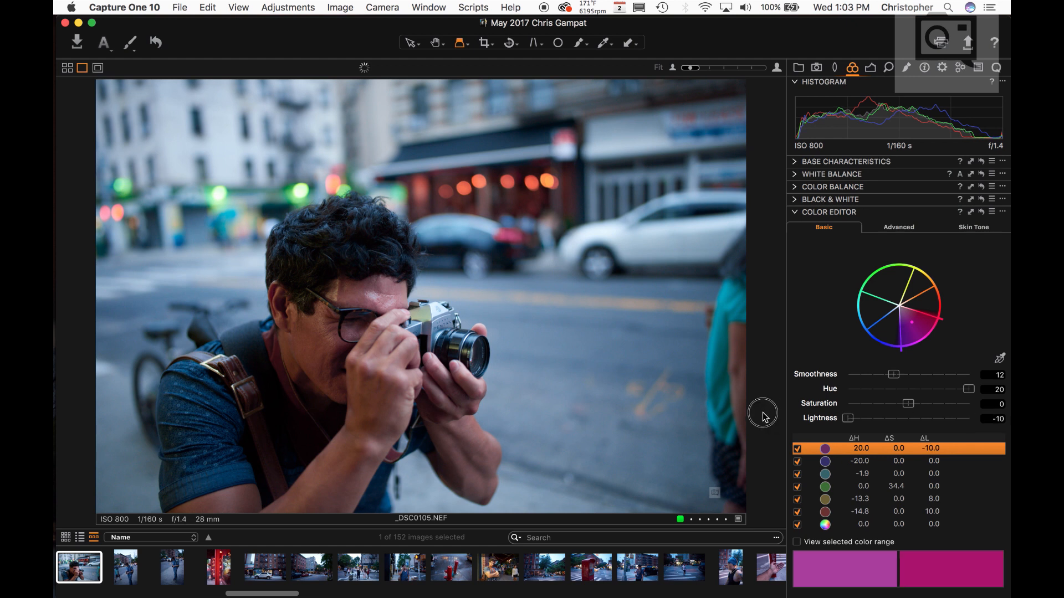
type("10")
key("Return")
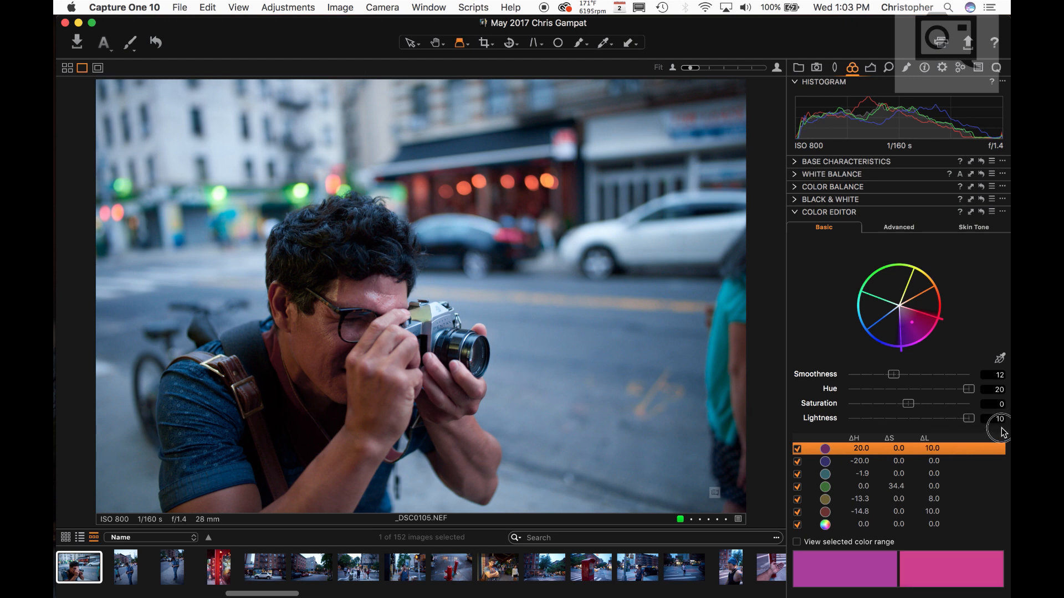
Step: Raise the blue color range's lightness to about 8.9 and set the cyan range's saturation to about -2.5 and lightness to about -7.3
left_click(838, 462)
left_click_drag(909, 418, 963, 423)
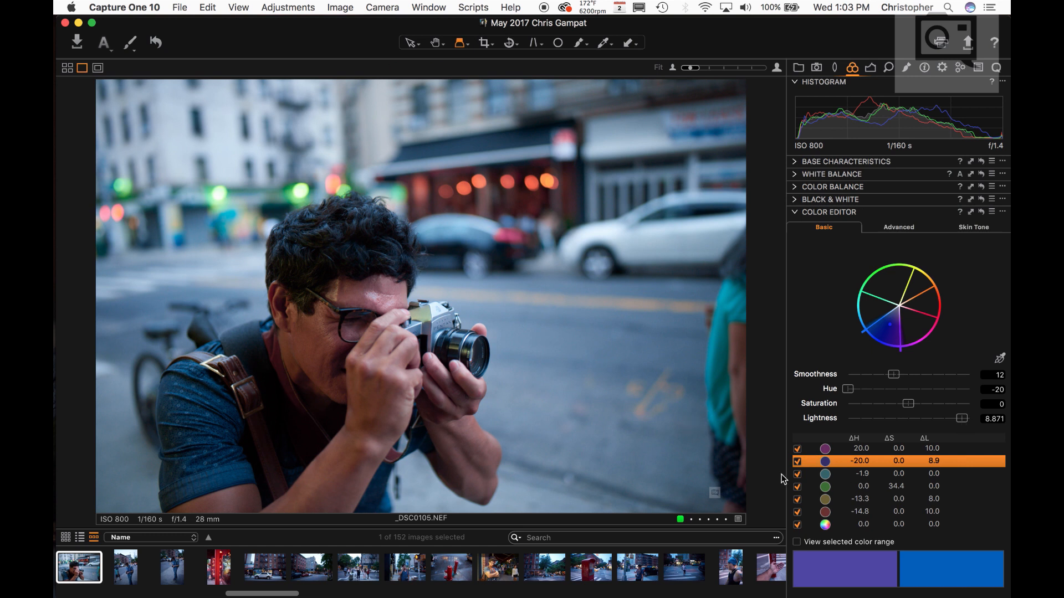
left_click(861, 477)
left_click_drag(908, 404, 861, 408)
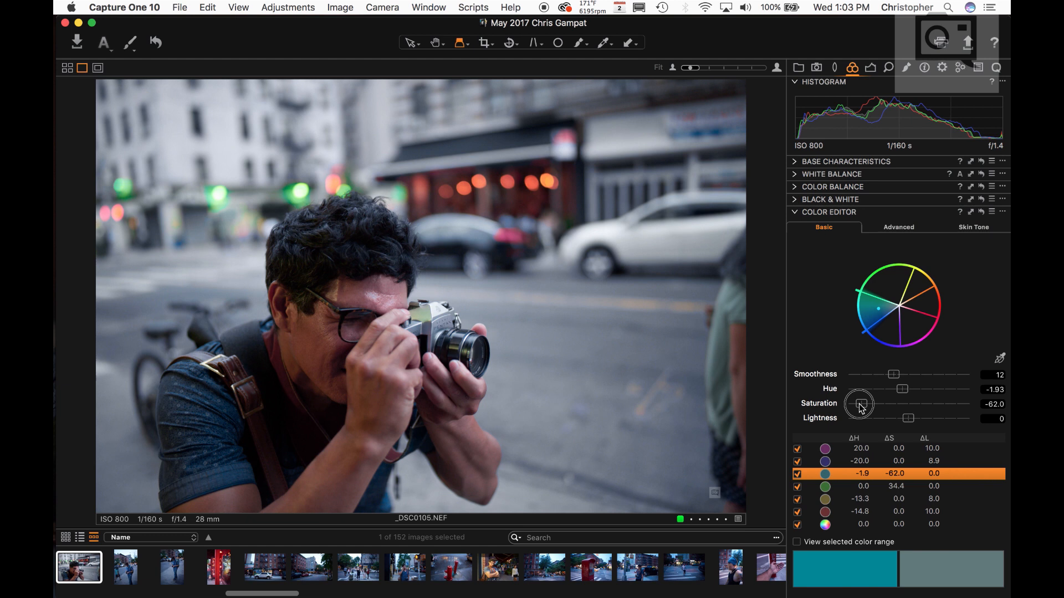
left_click_drag(862, 408, 891, 412)
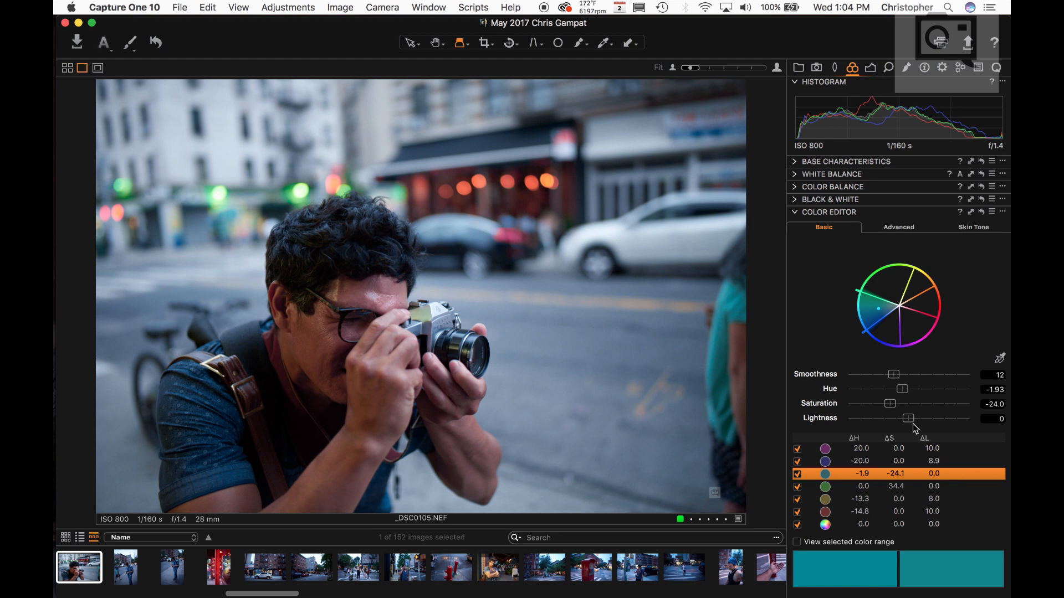
mouse_move(910, 421)
left_mouse_down()
mouse_move(942, 422)
mouse_move(866, 418)
mouse_move(911, 411)
left_mouse_up()
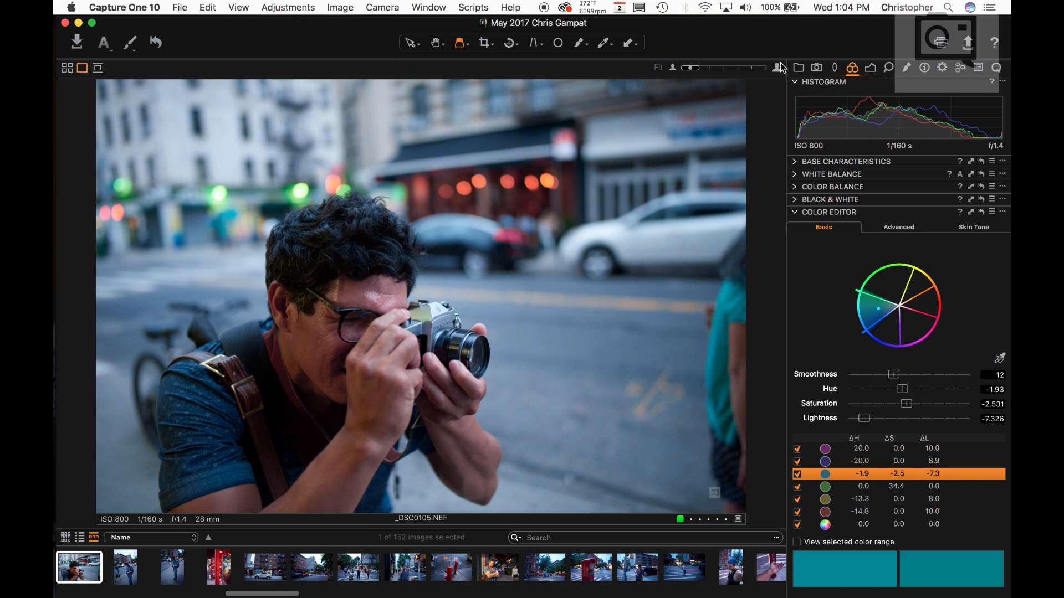
Step: Try higher and lower contrast in the exposure adjustments and settle on a contrast of -8
left_click(870, 67)
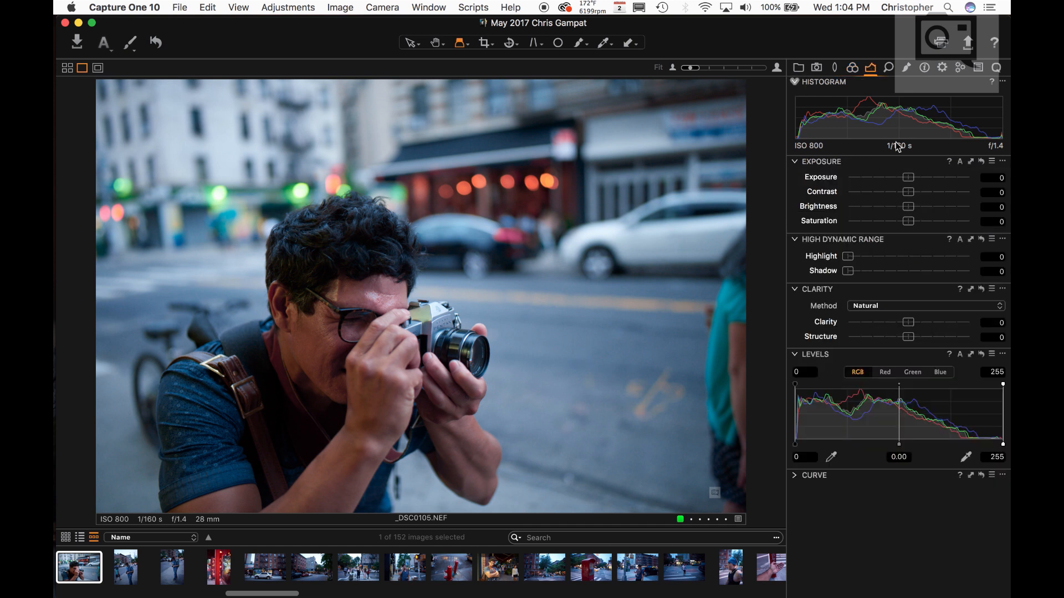
left_click(910, 196)
left_click_drag(910, 195, 917, 200)
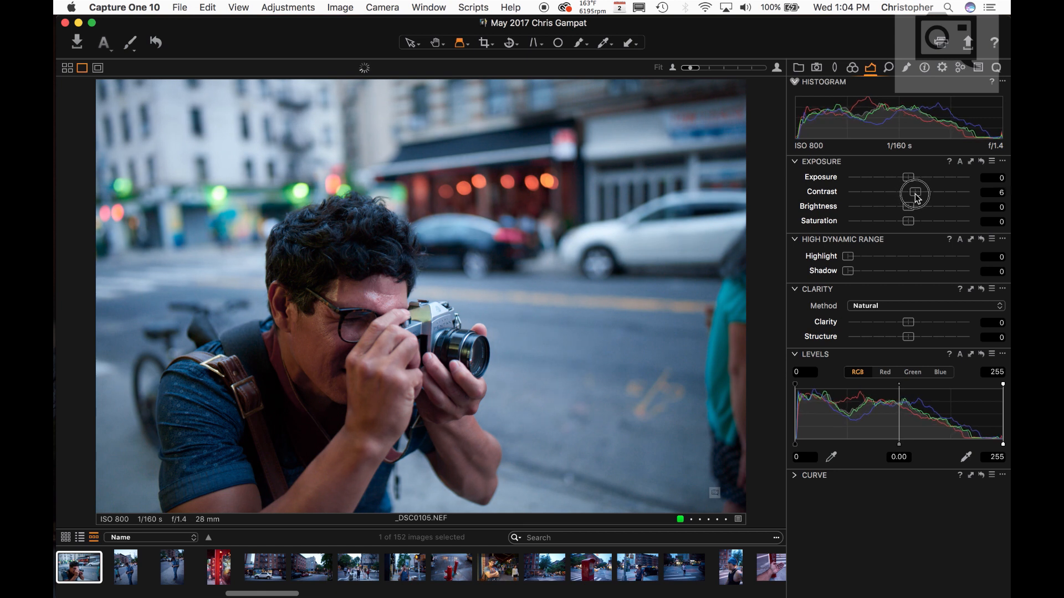
left_click_drag(917, 199, 889, 195)
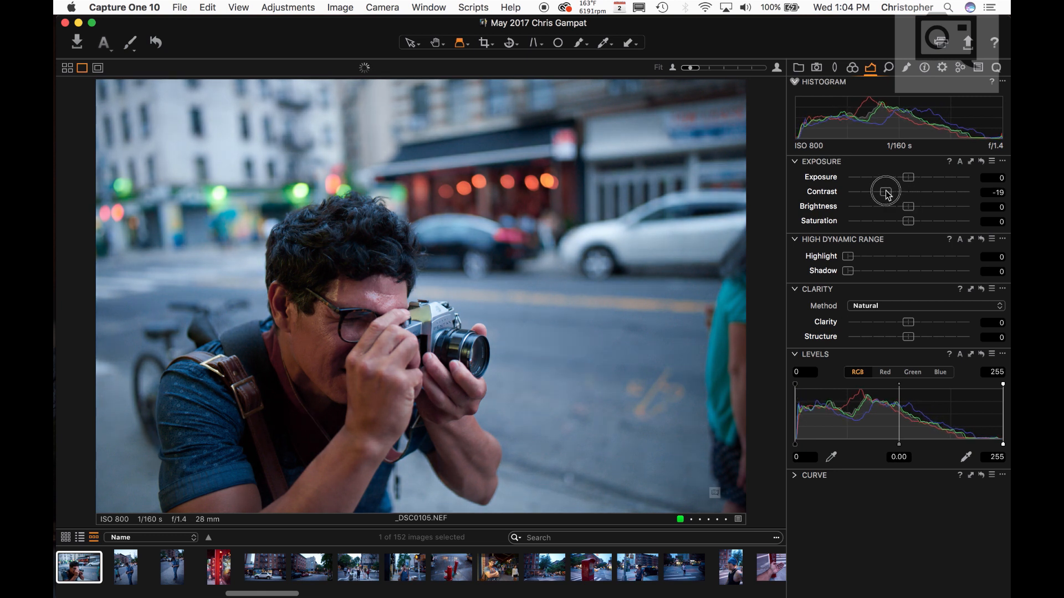
mouse_move(888, 195)
left_mouse_down()
mouse_move(931, 195)
mouse_move(901, 198)
left_mouse_up()
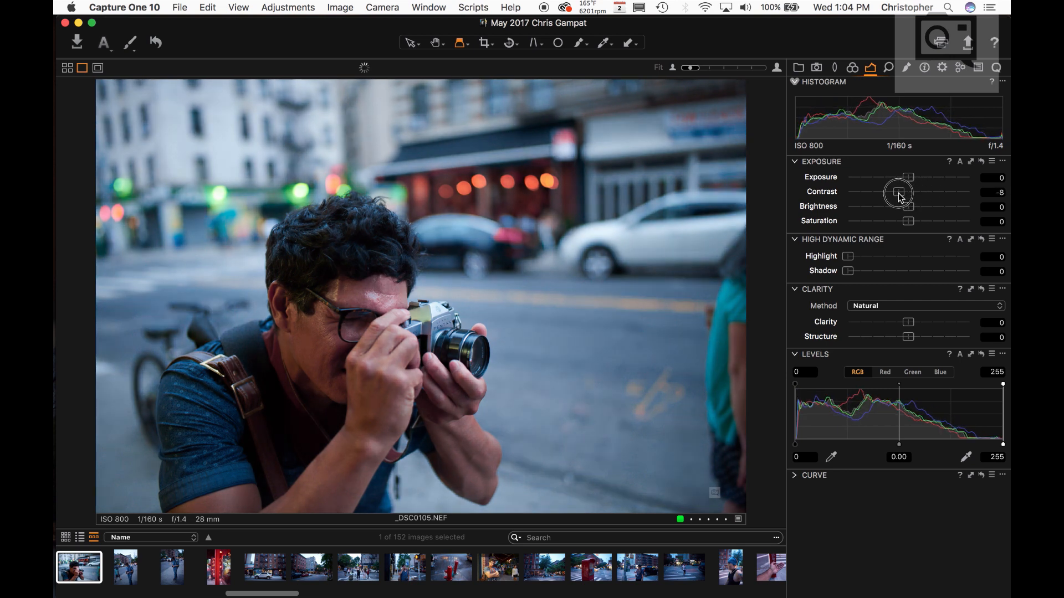
left_click_drag(900, 197, 900, 198)
Step: Set clarity to 14 and structure to 5 using the Punch clarity method
left_click_drag(911, 329, 913, 344)
left_click(899, 308)
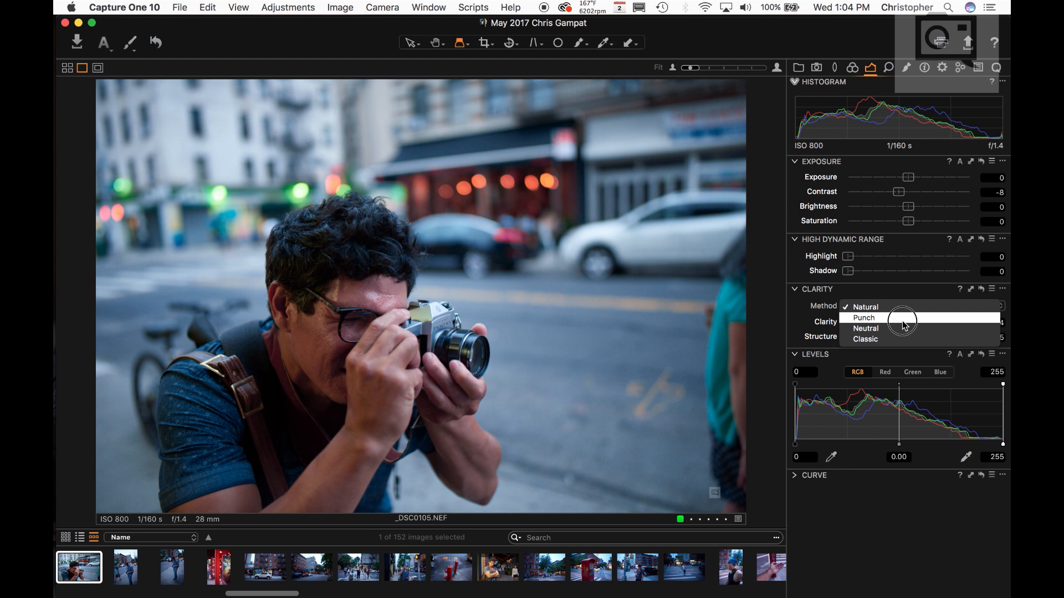
left_click(904, 325)
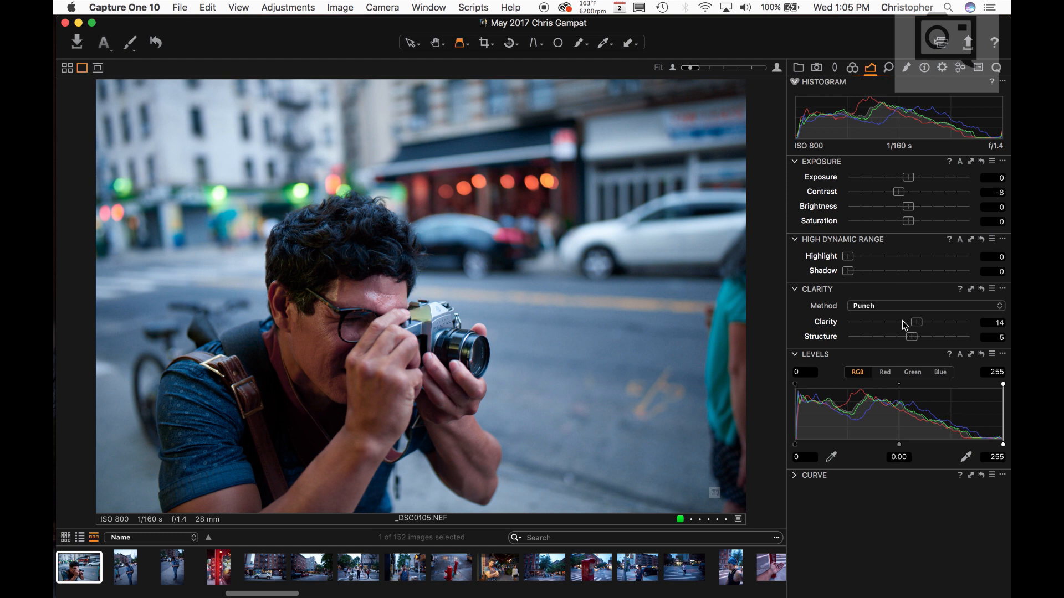
Step: Reset all adjustments to compare the edit with the unedited photo, and undo the reset
left_click(276, 8)
left_click(275, 11)
left_click(274, 11)
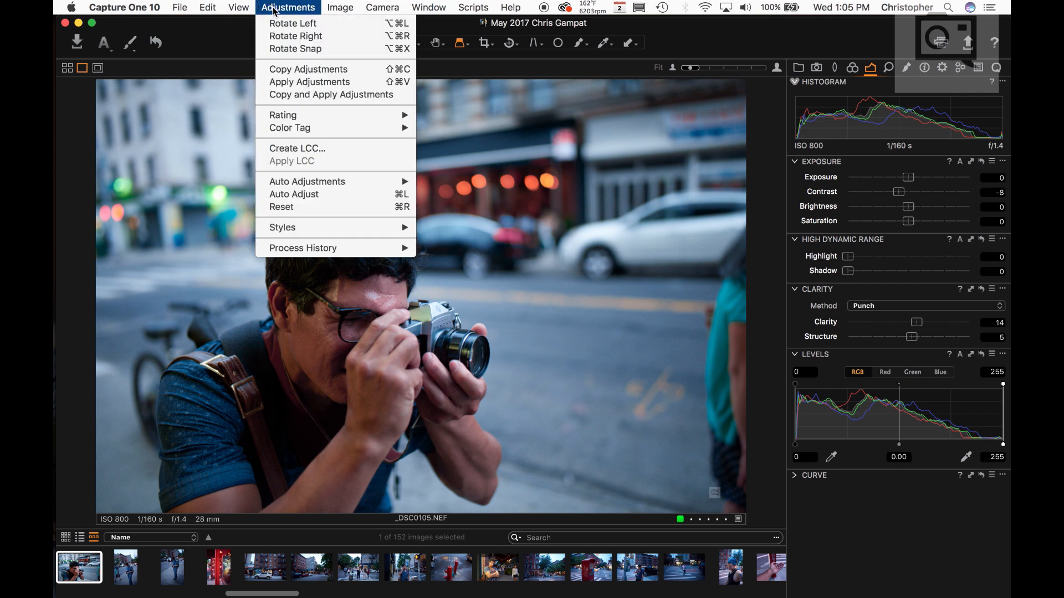
left_click(281, 207)
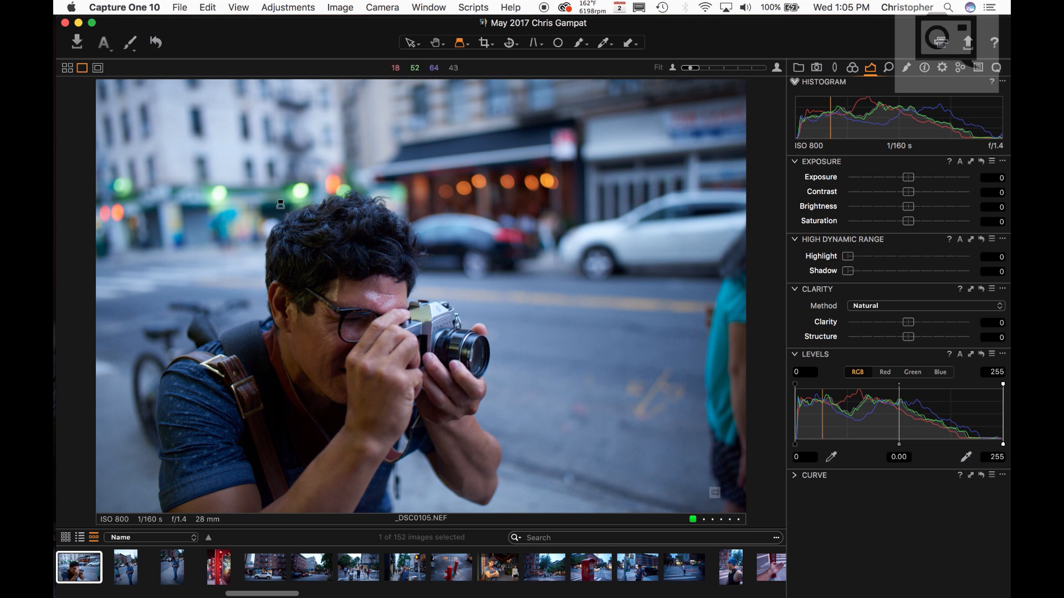
key("super+z")
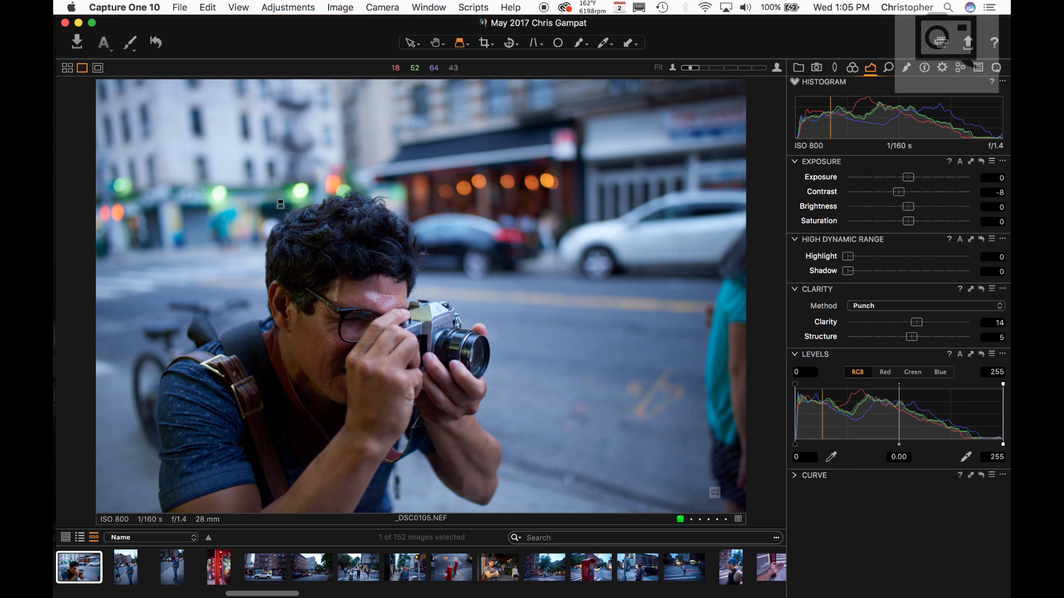